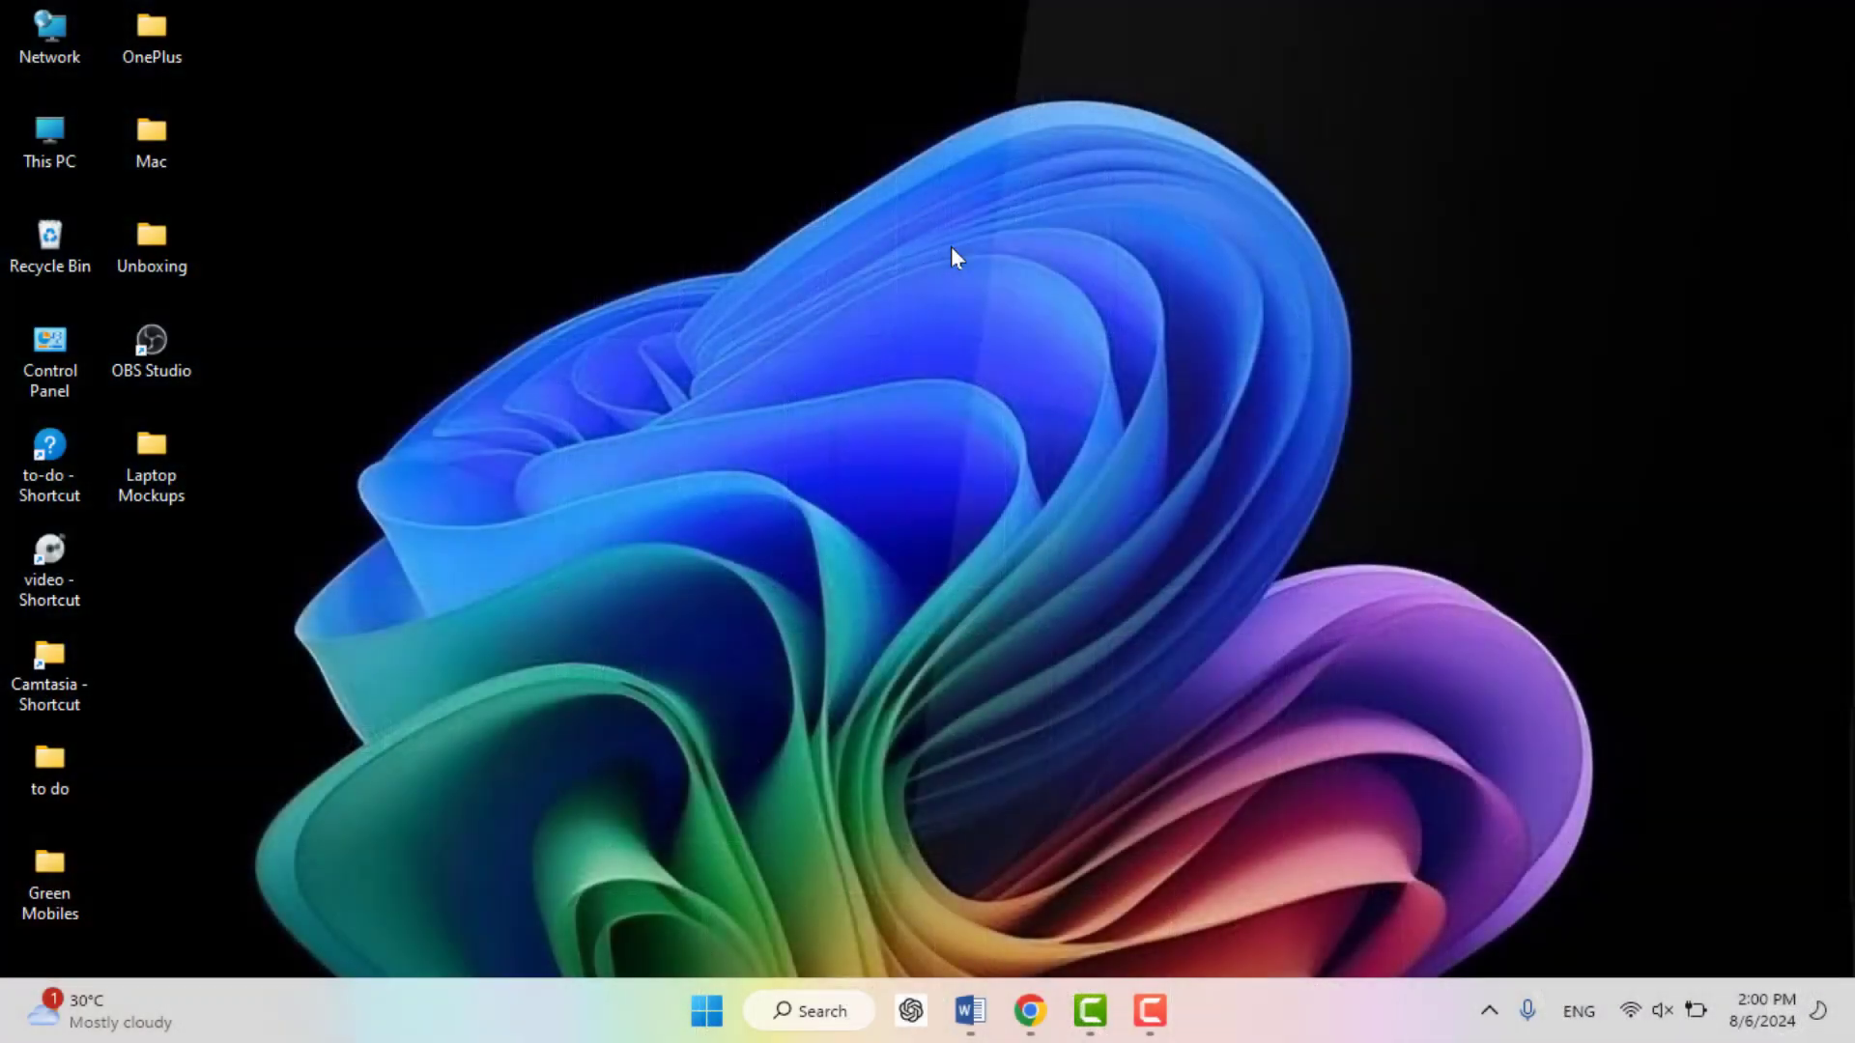
- Bring up Windows Settings (Win+I) and go to the System page
key("super+i")
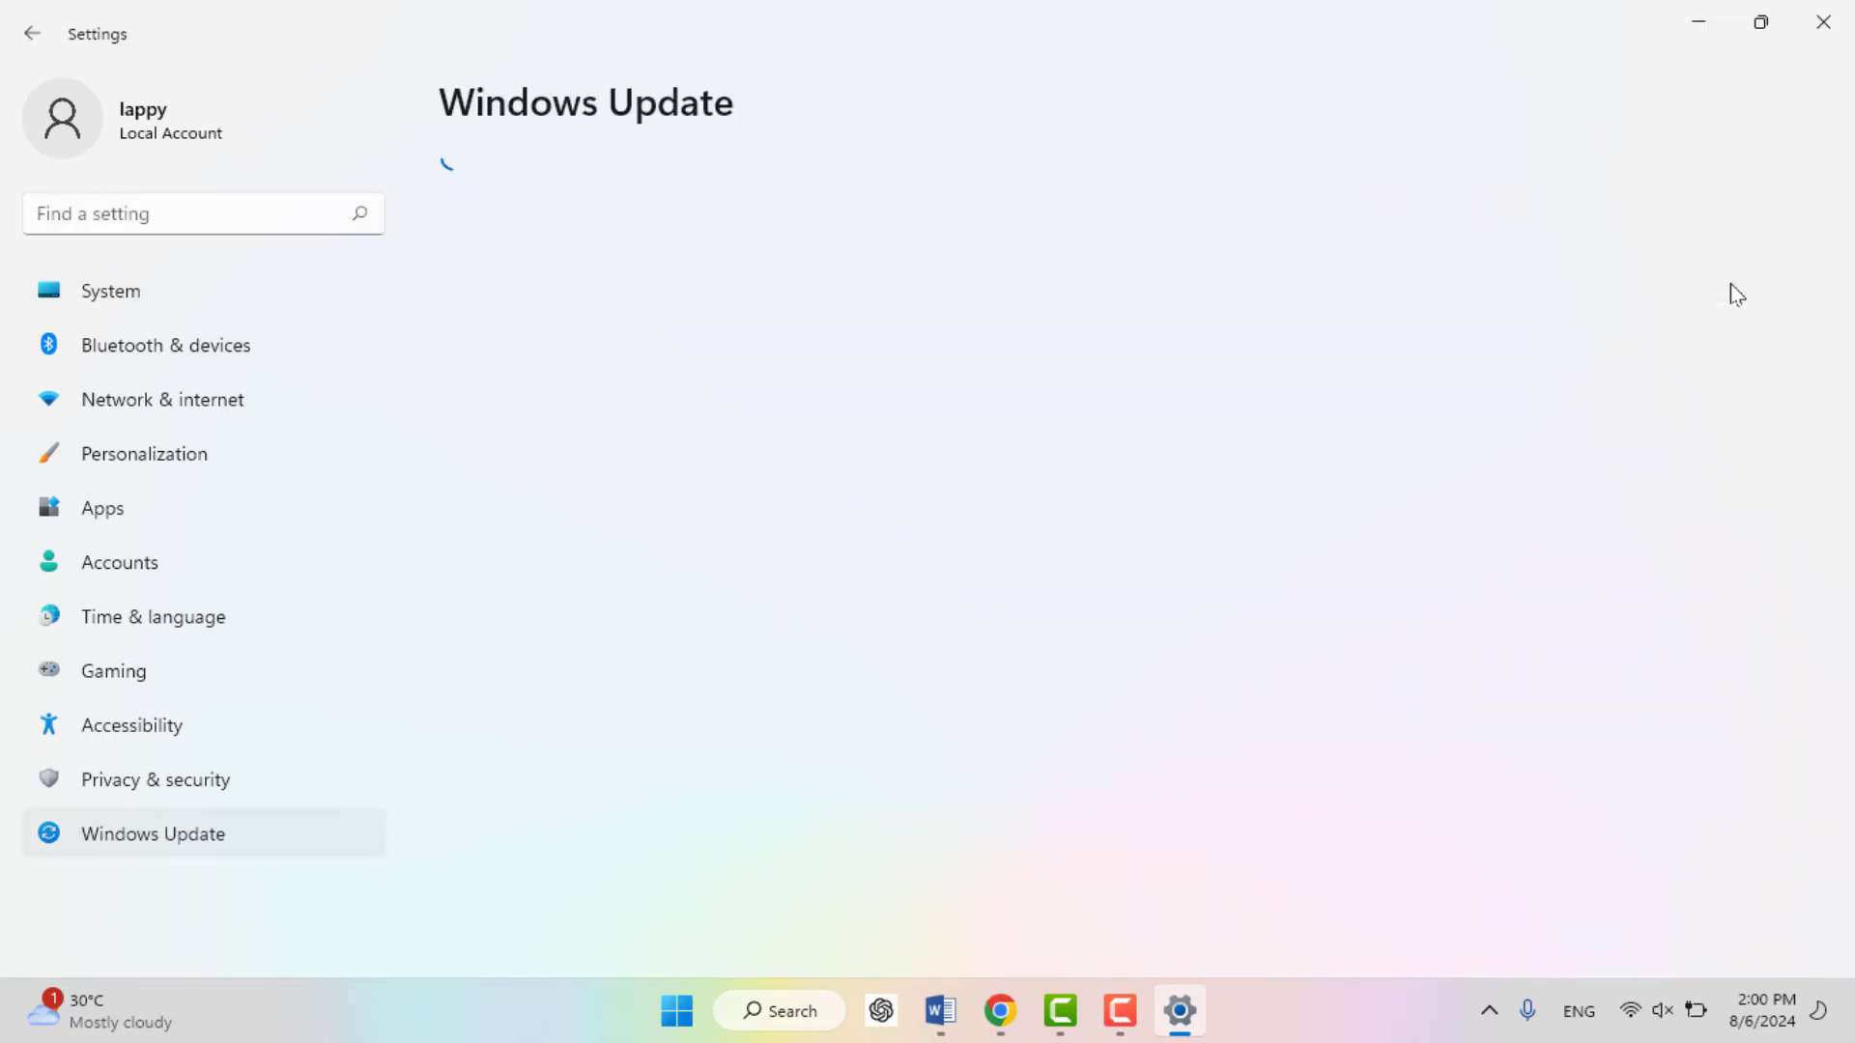
left_click(170, 295)
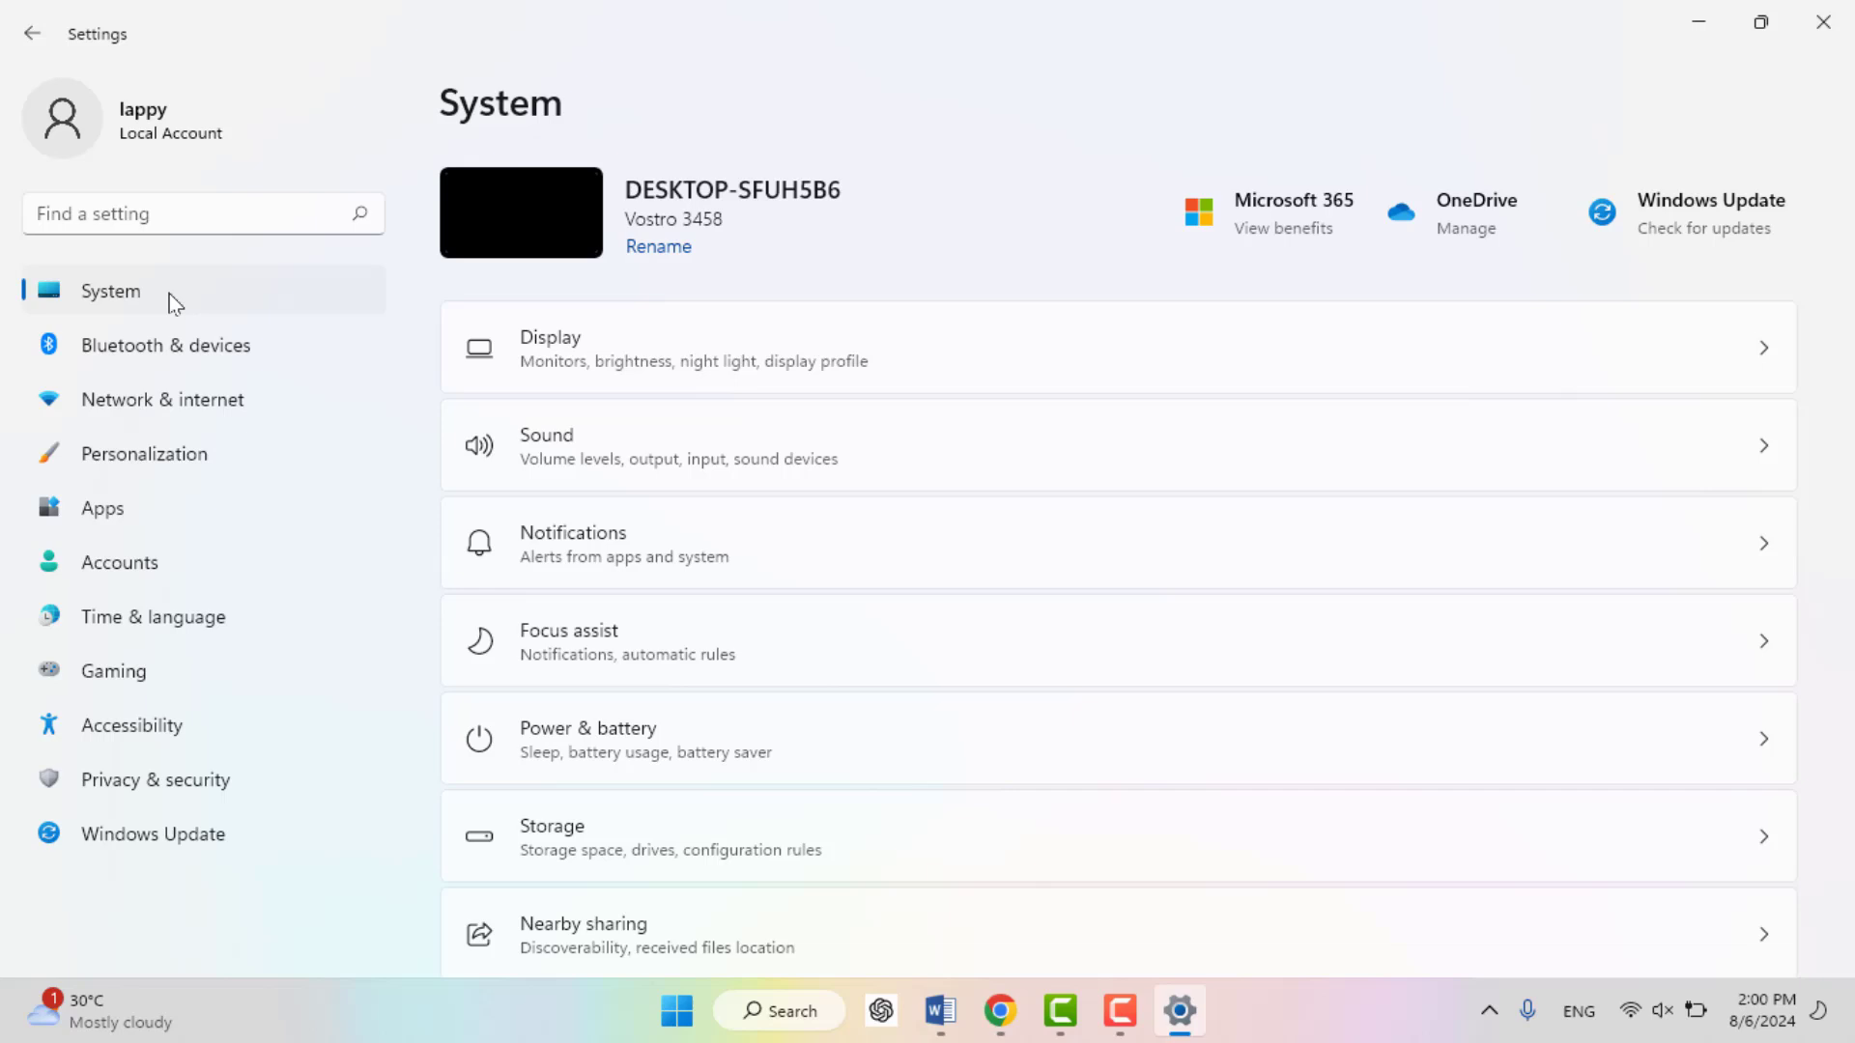
scroll(666, 572, "down", 1)
scroll(666, 572, "down", 4)
scroll(667, 576, "down", 2)
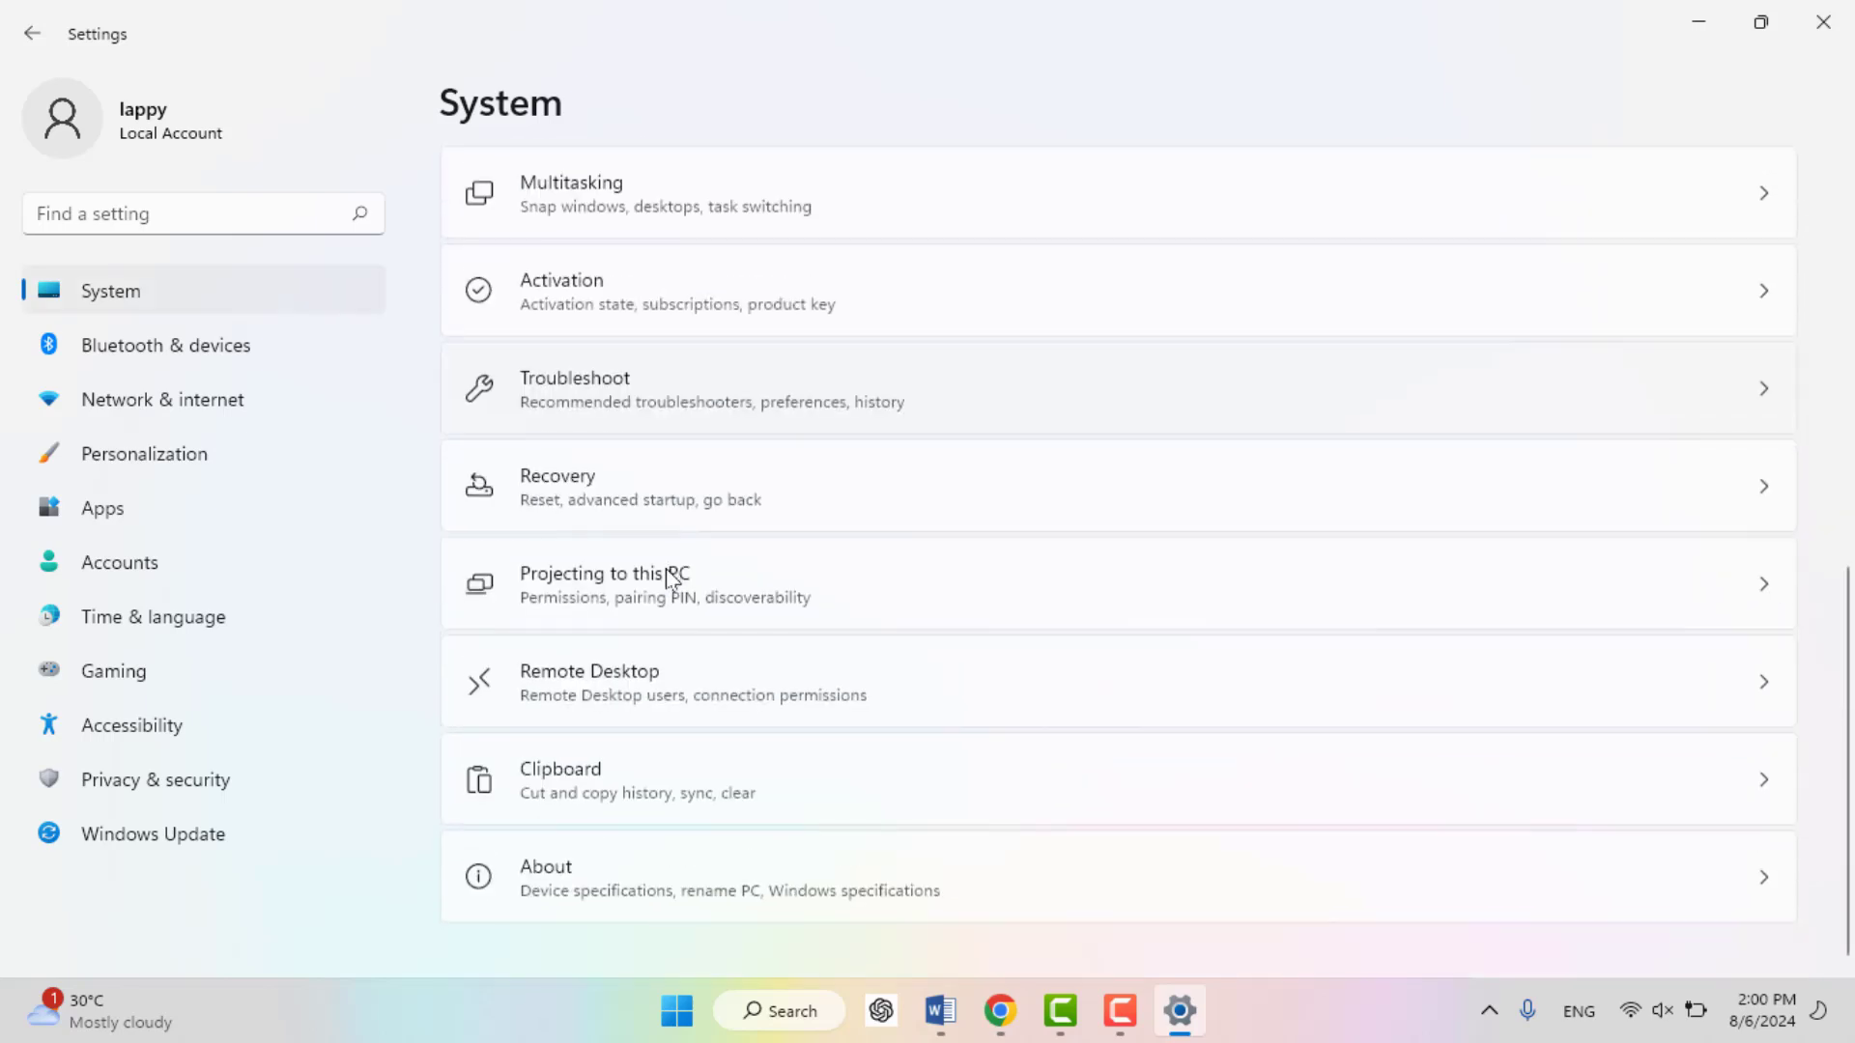
- Run the Keyboard troubleshooter from Other troubleshooters, then close it and Settings
left_click(670, 390)
left_click(665, 438)
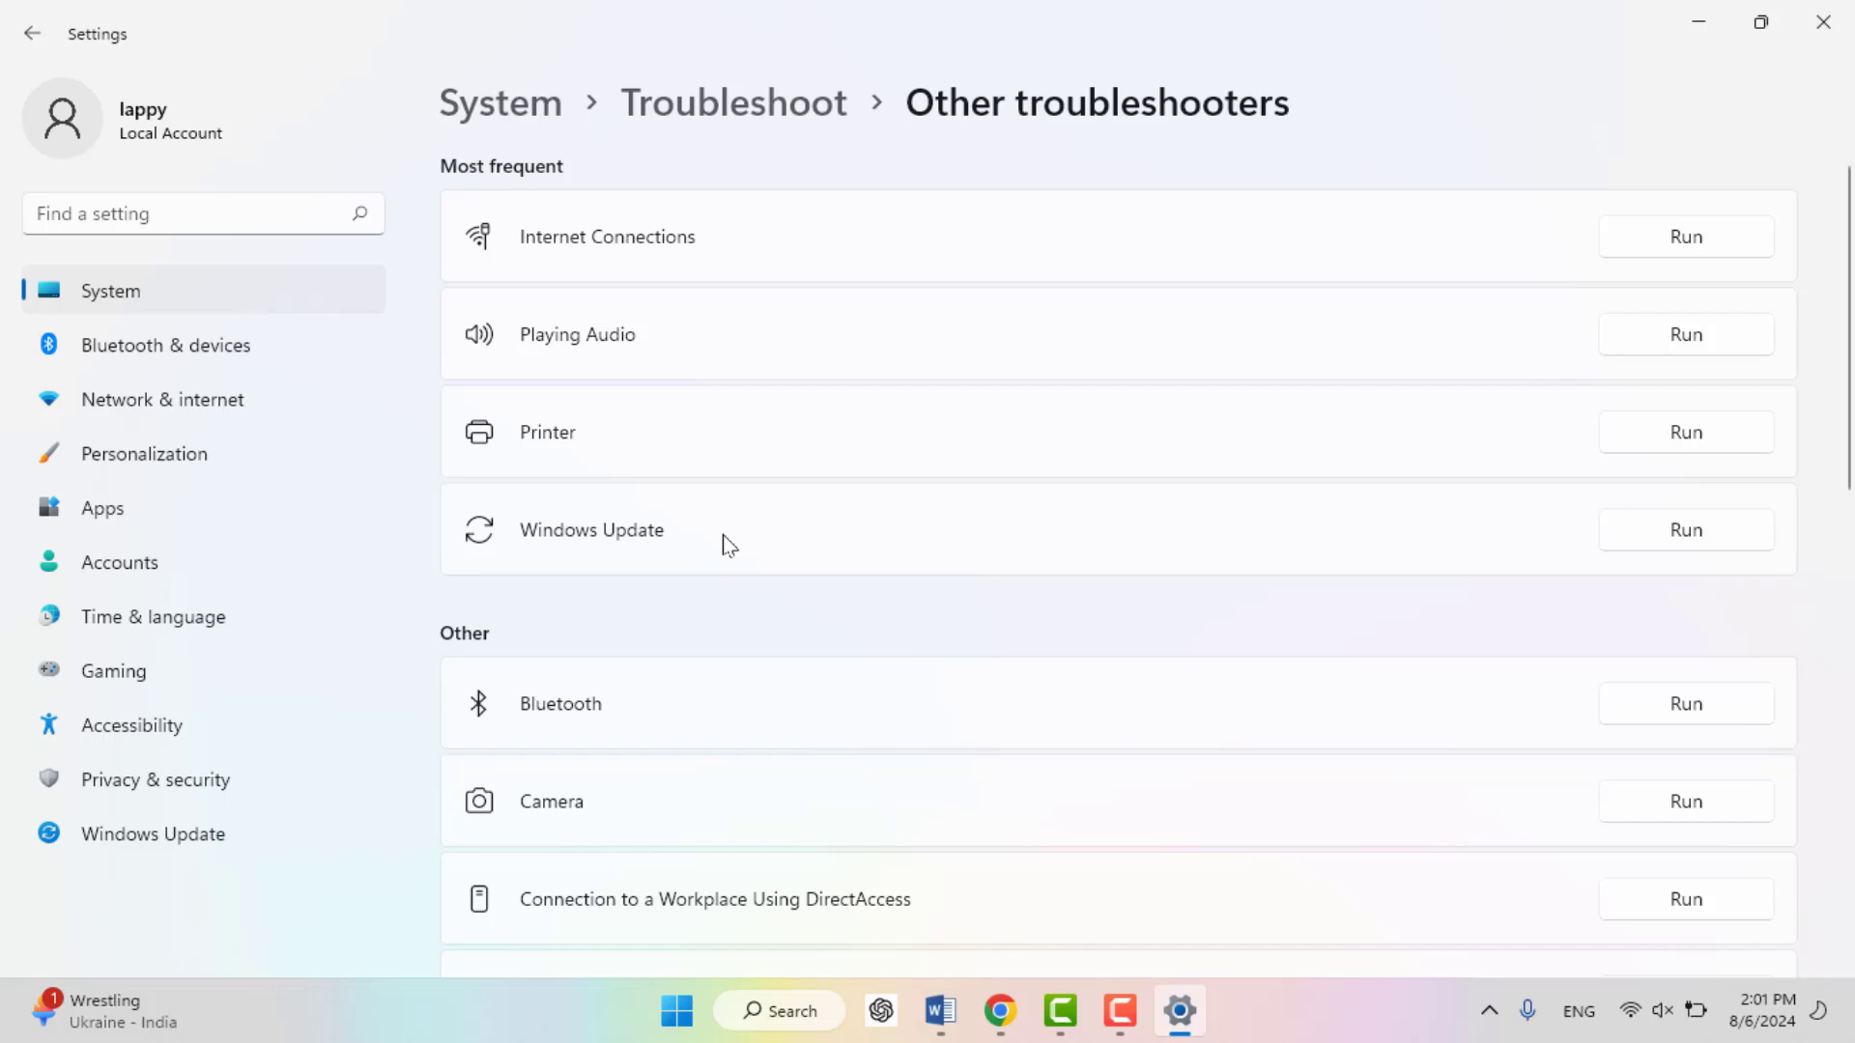
scroll(727, 536, "down", 1)
scroll(724, 535, "down", 2)
scroll(726, 541, "down", 2)
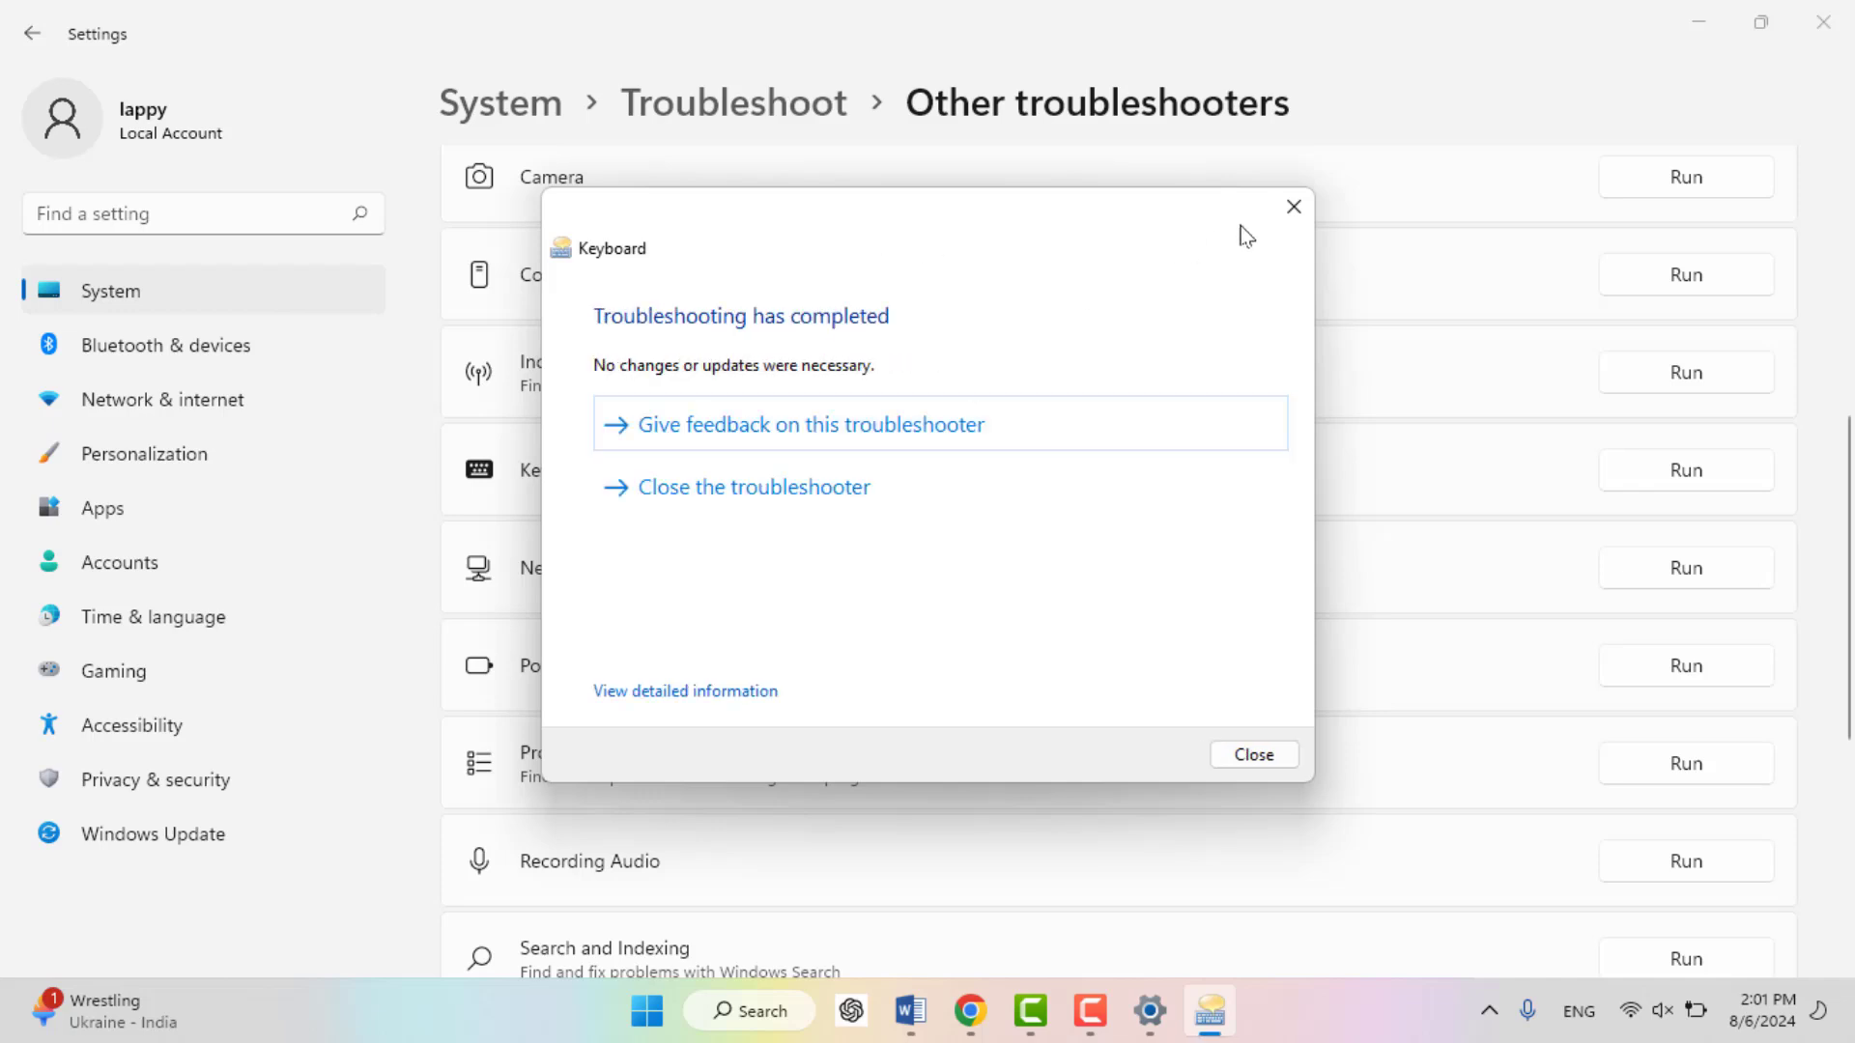
left_click(1294, 206)
left_click(1824, 41)
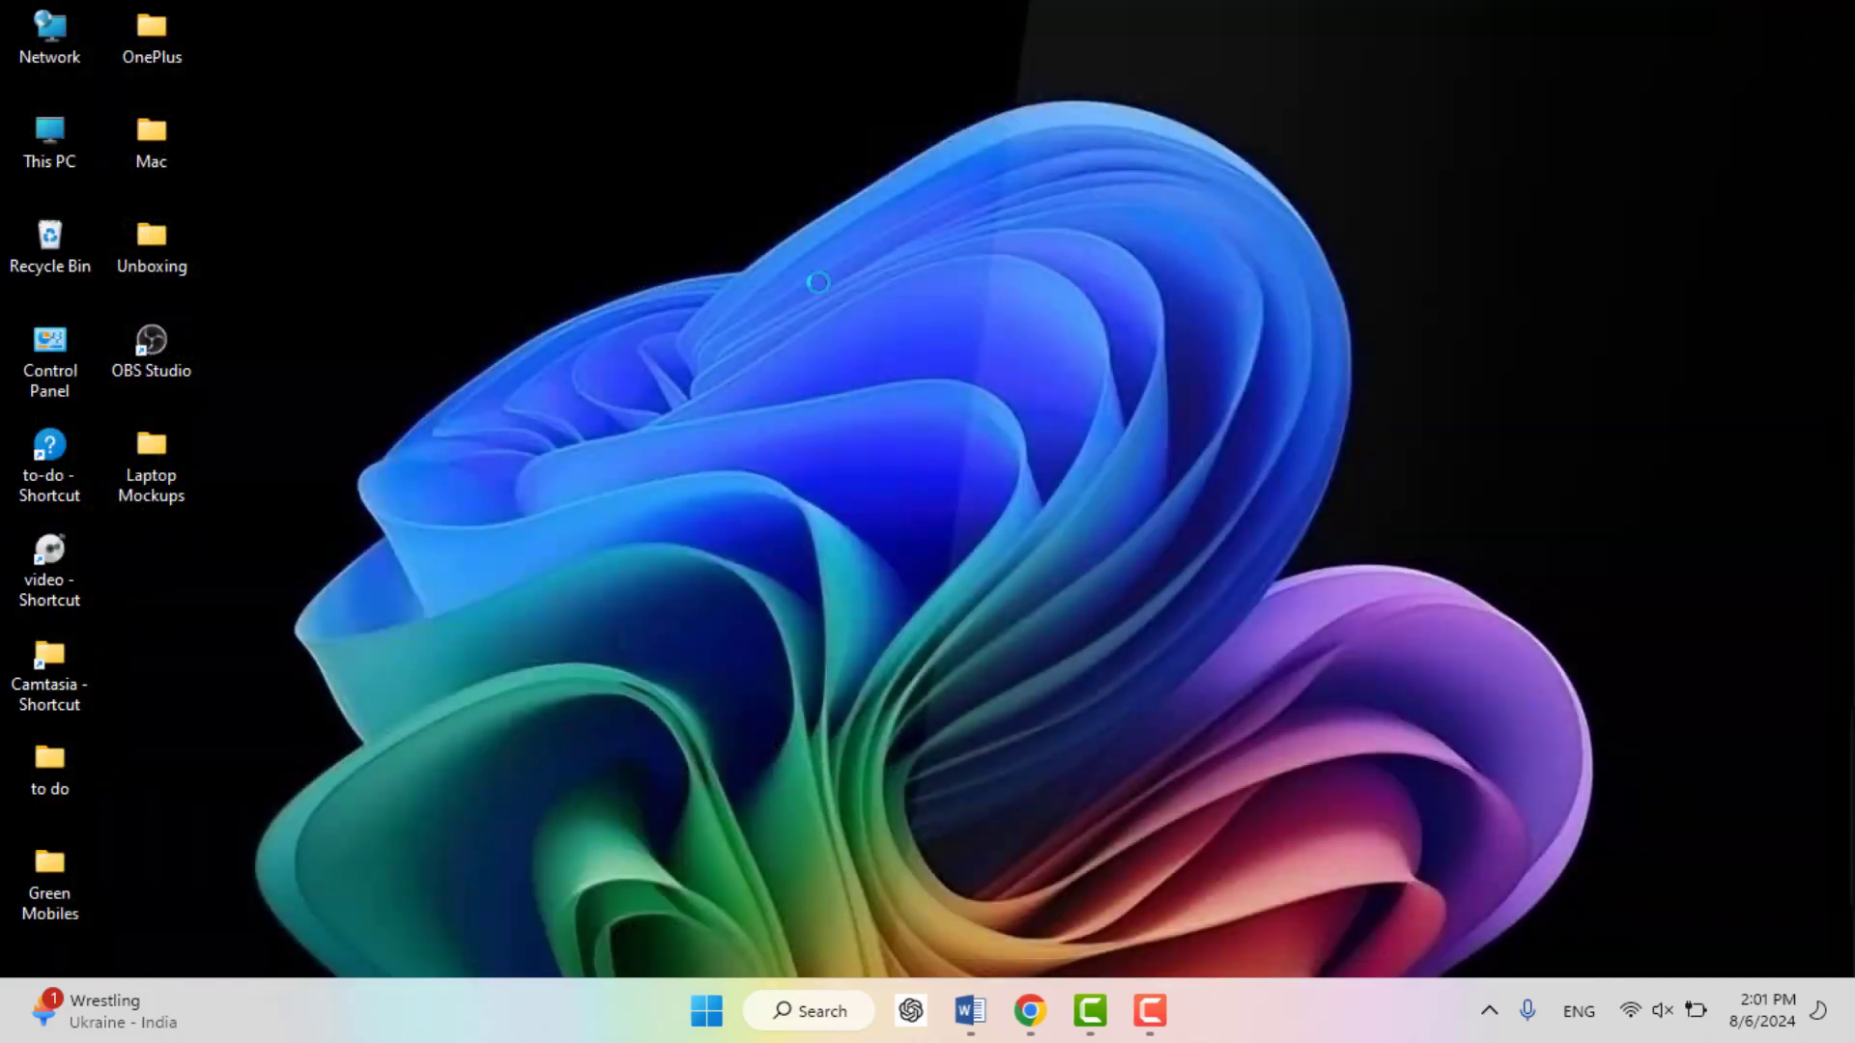
- Refresh the desktop, then launch Device Manager from the Win+X quick links
right_click(858, 354)
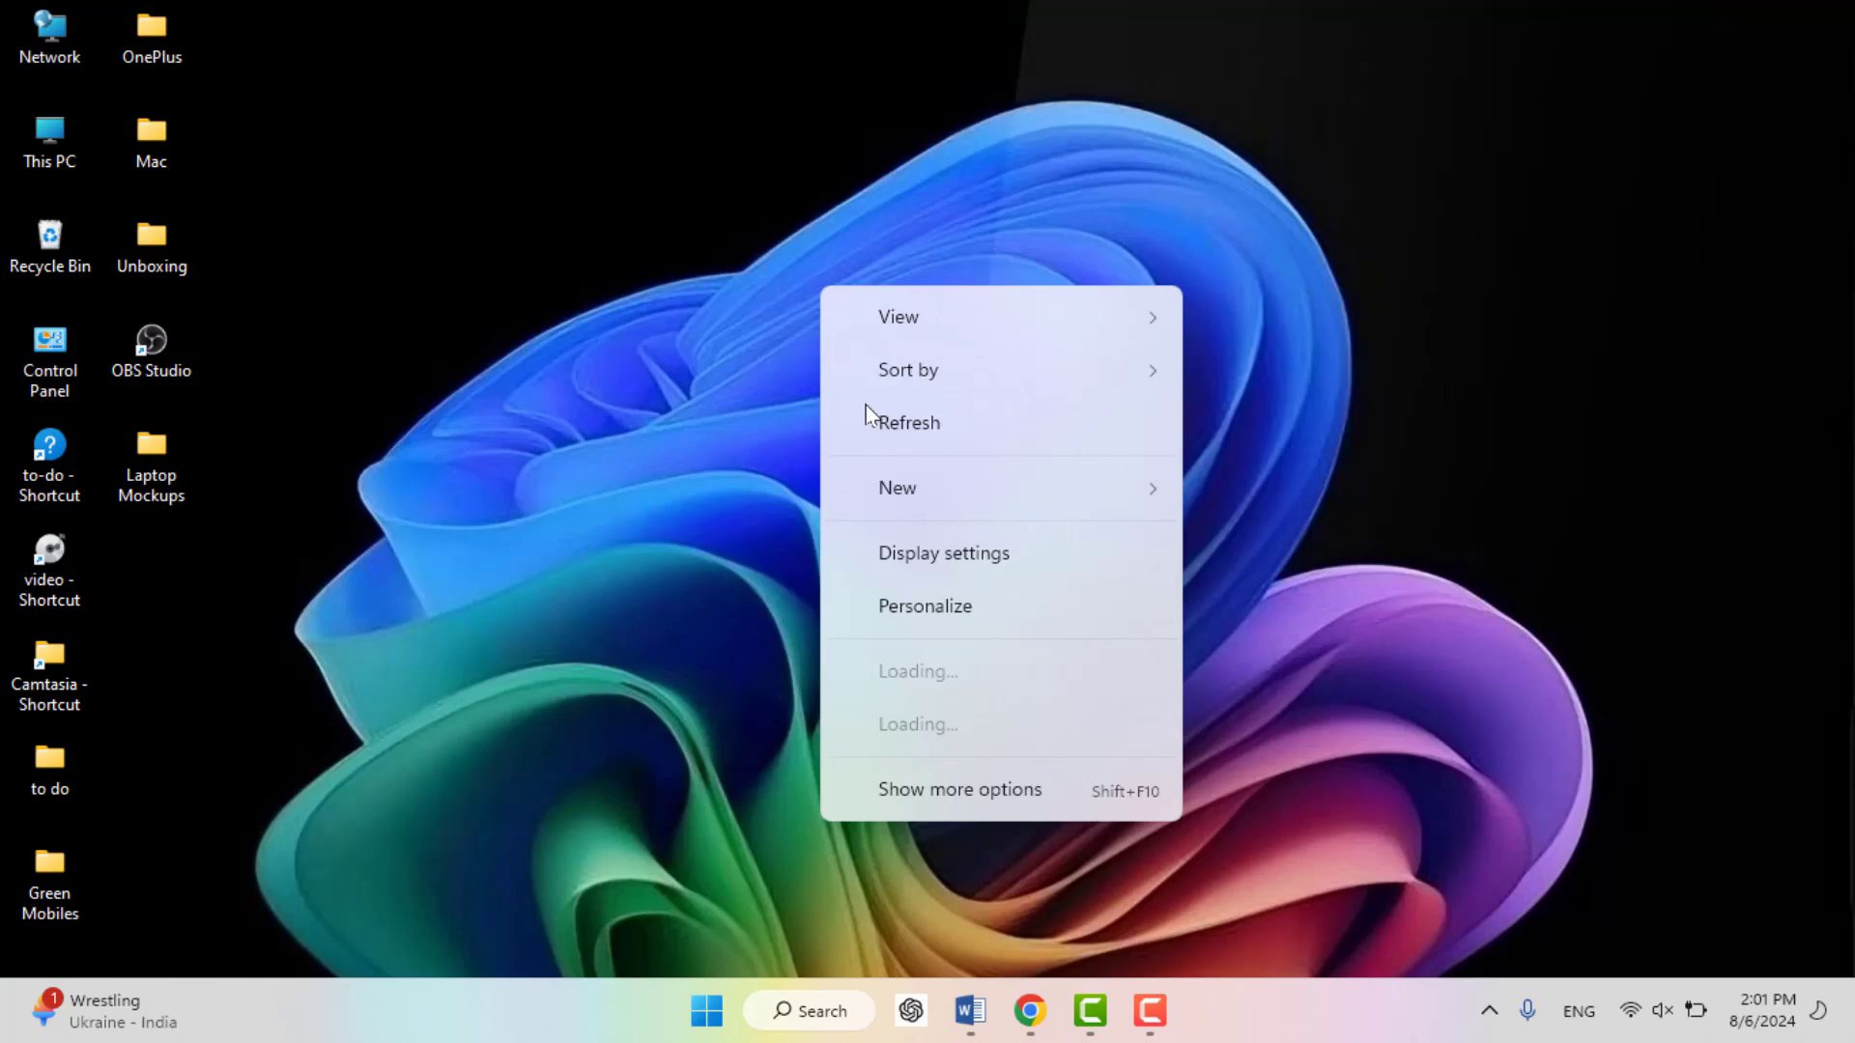
left_click(866, 404)
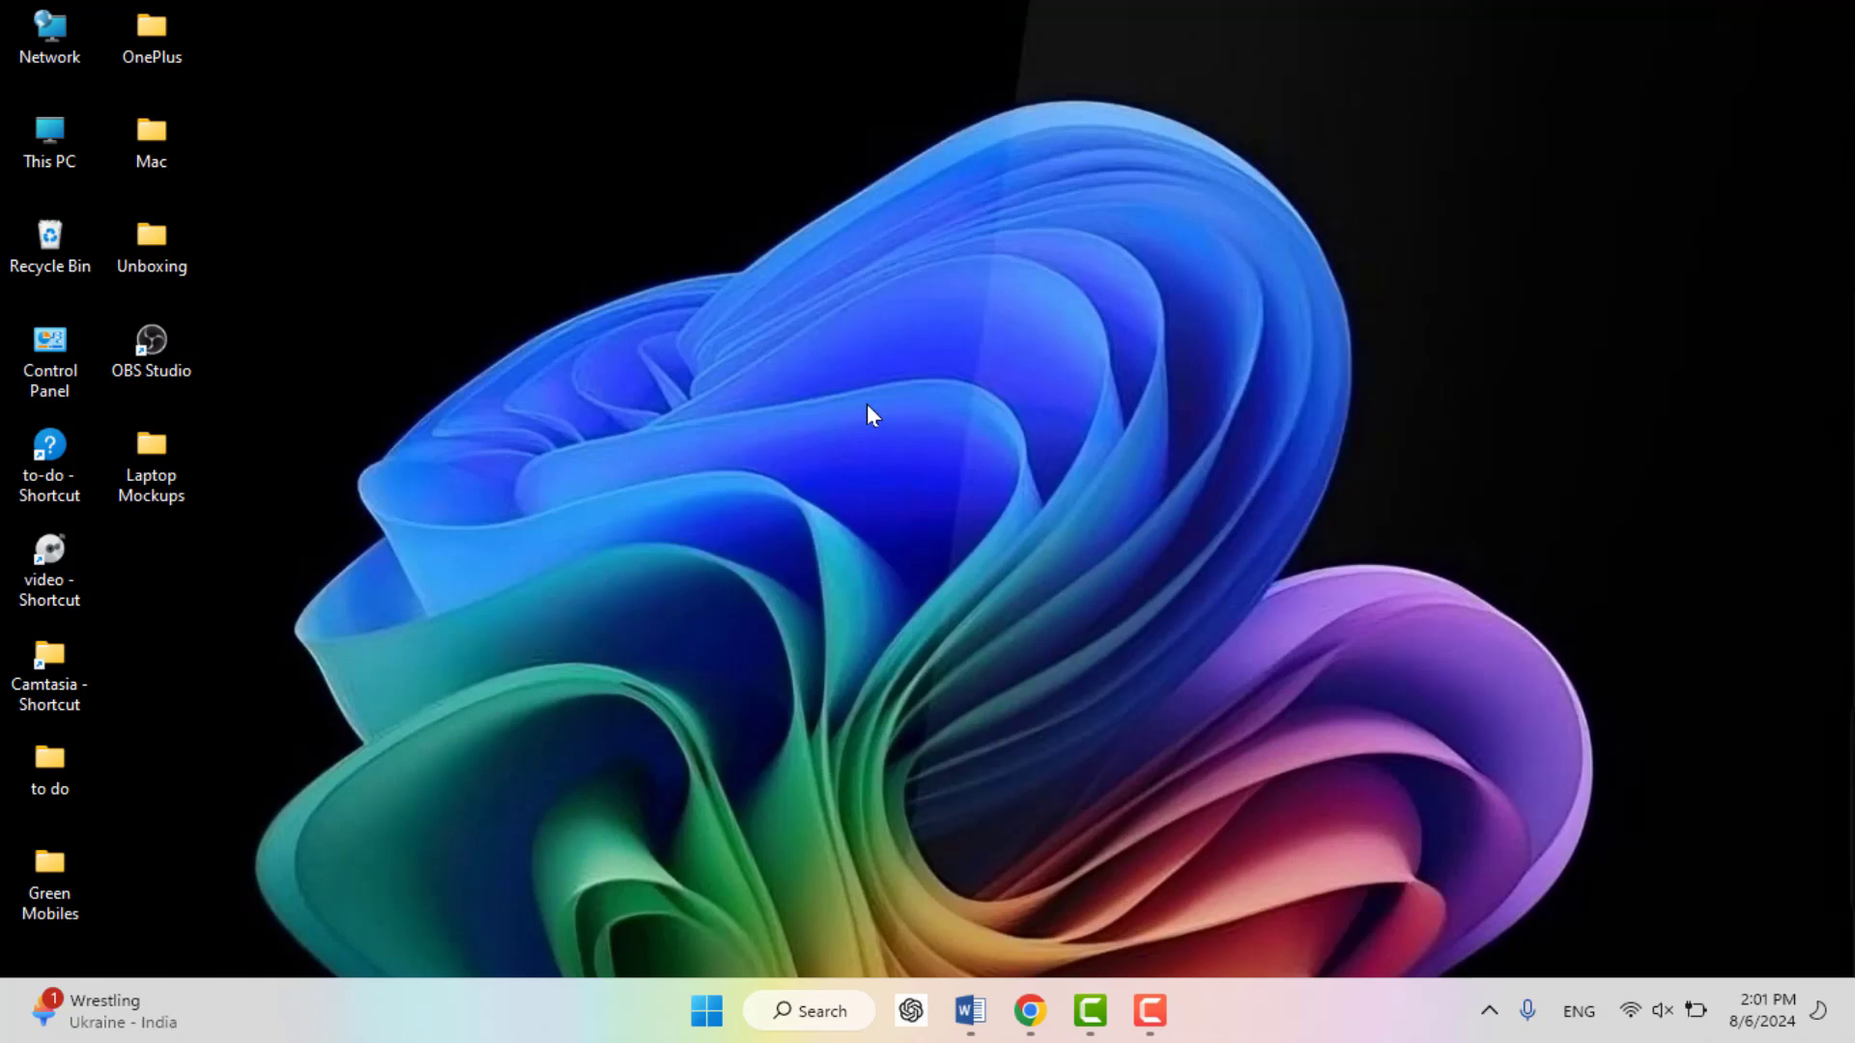
key("super+x")
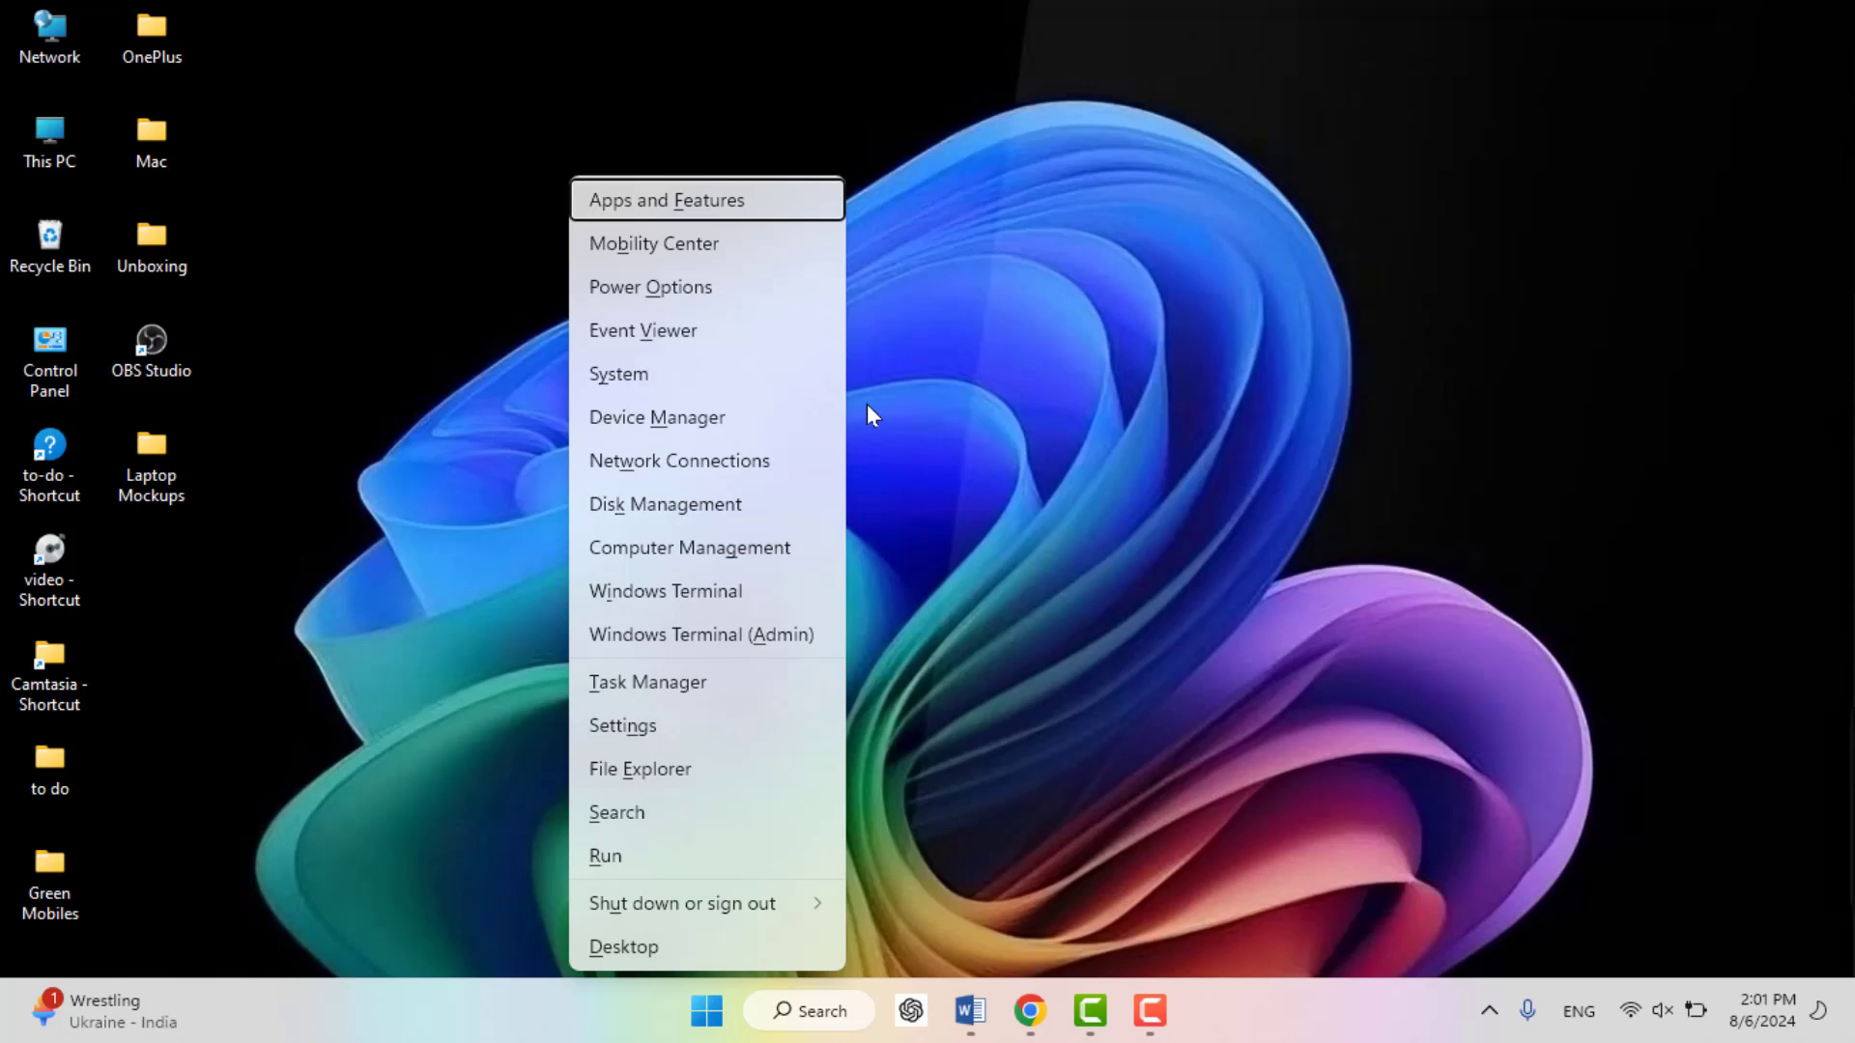
left_click(690, 435)
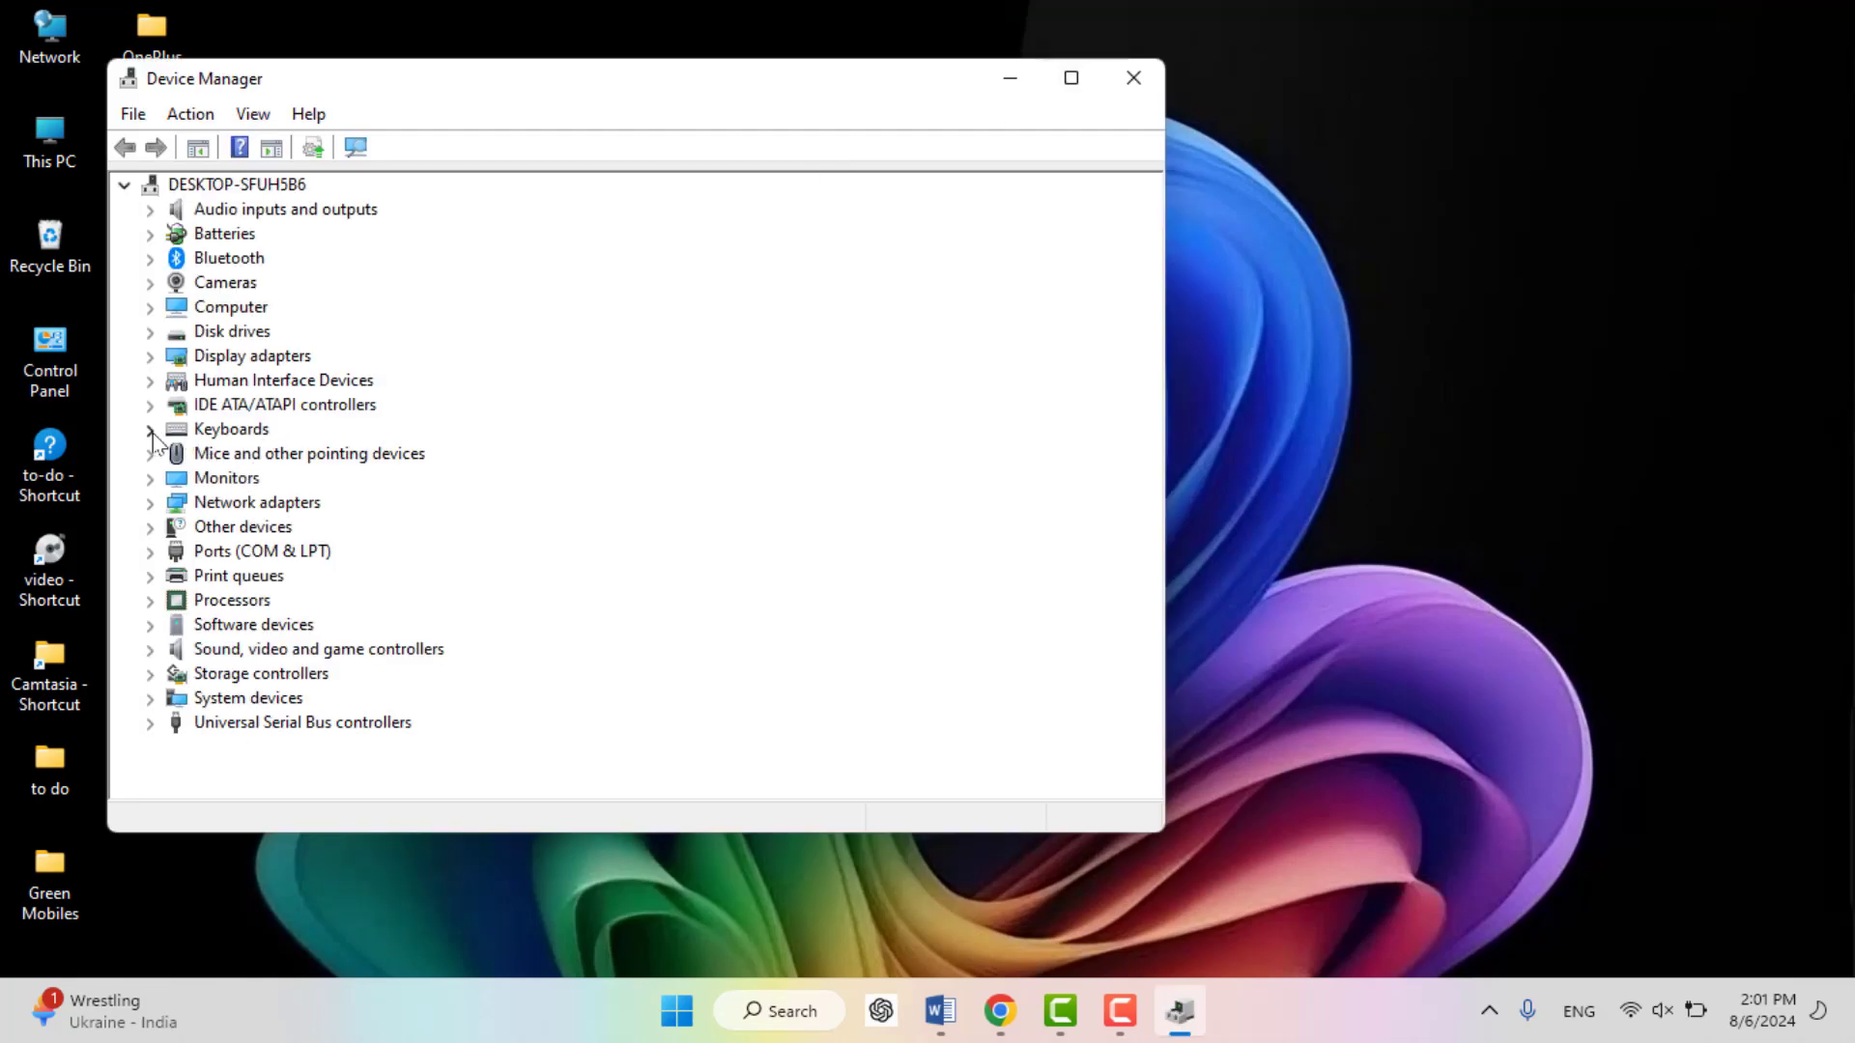
- Expand Keyboards and start Update driver for the HID Keyboard Device
left_click(150, 429)
right_click(218, 492)
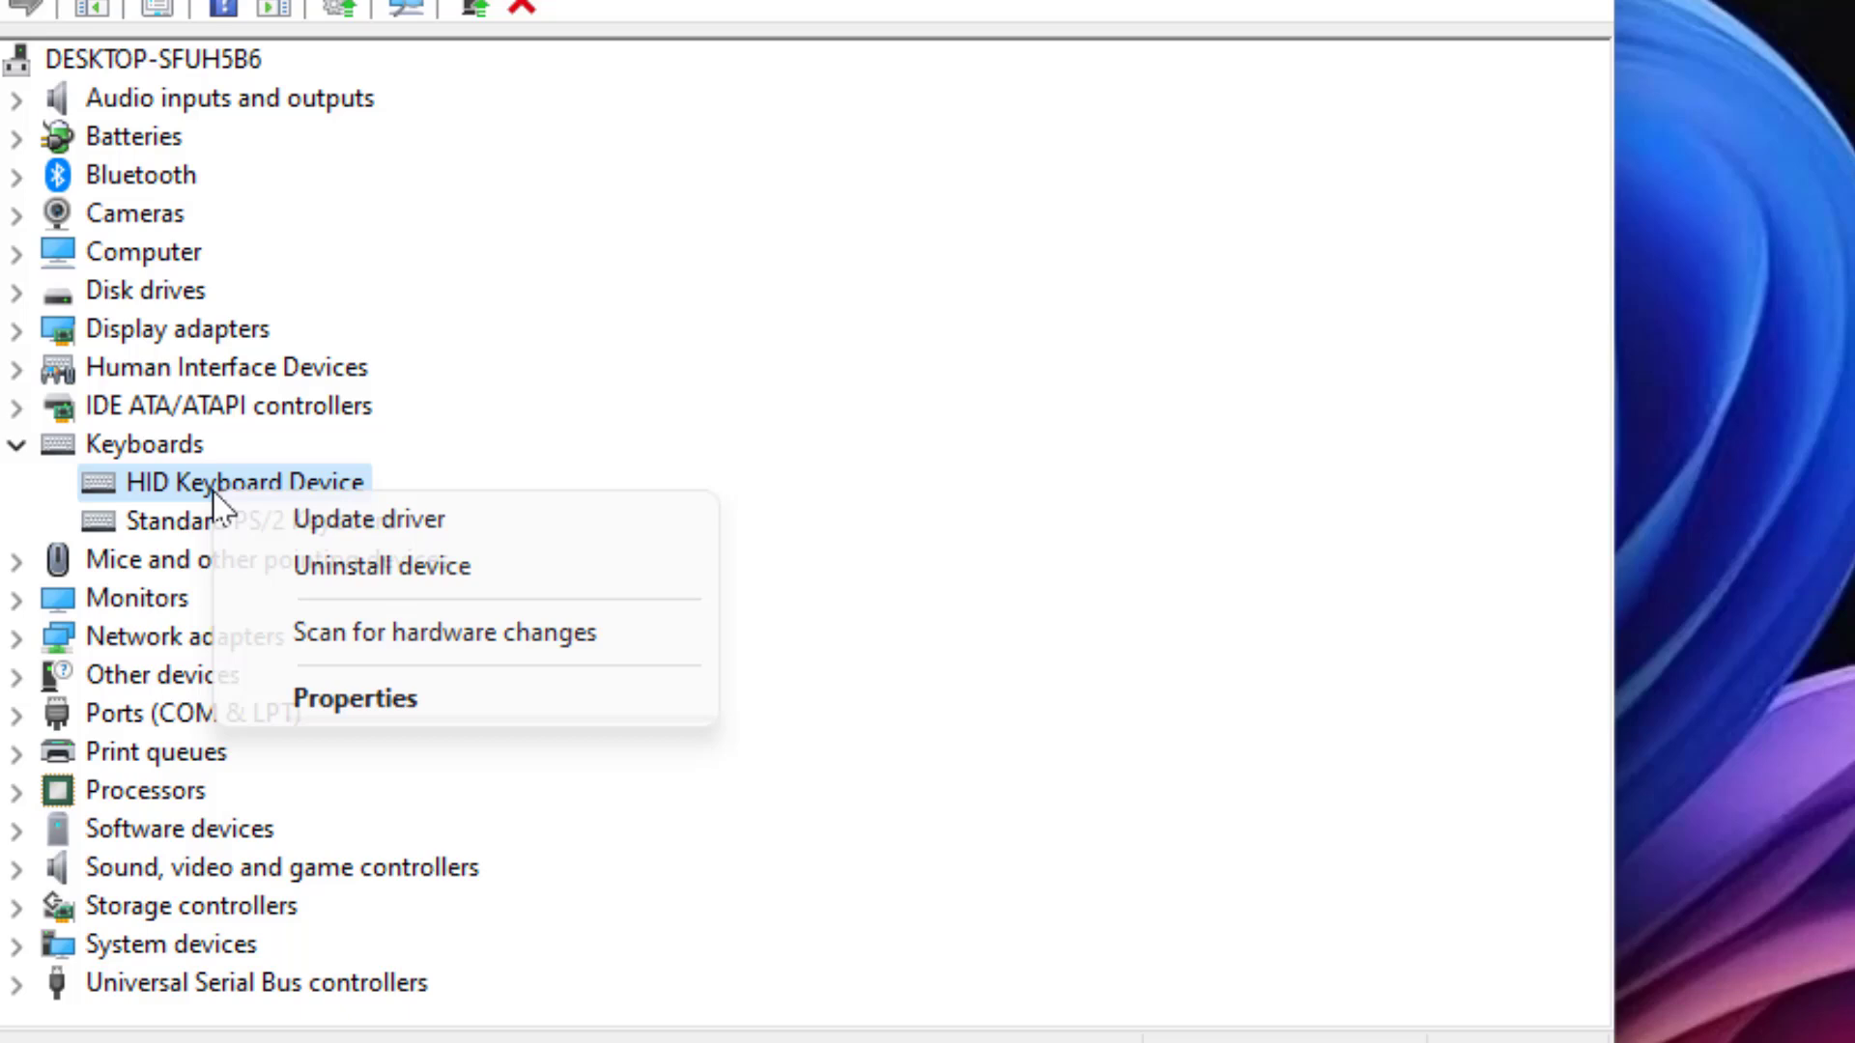
left_click(369, 527)
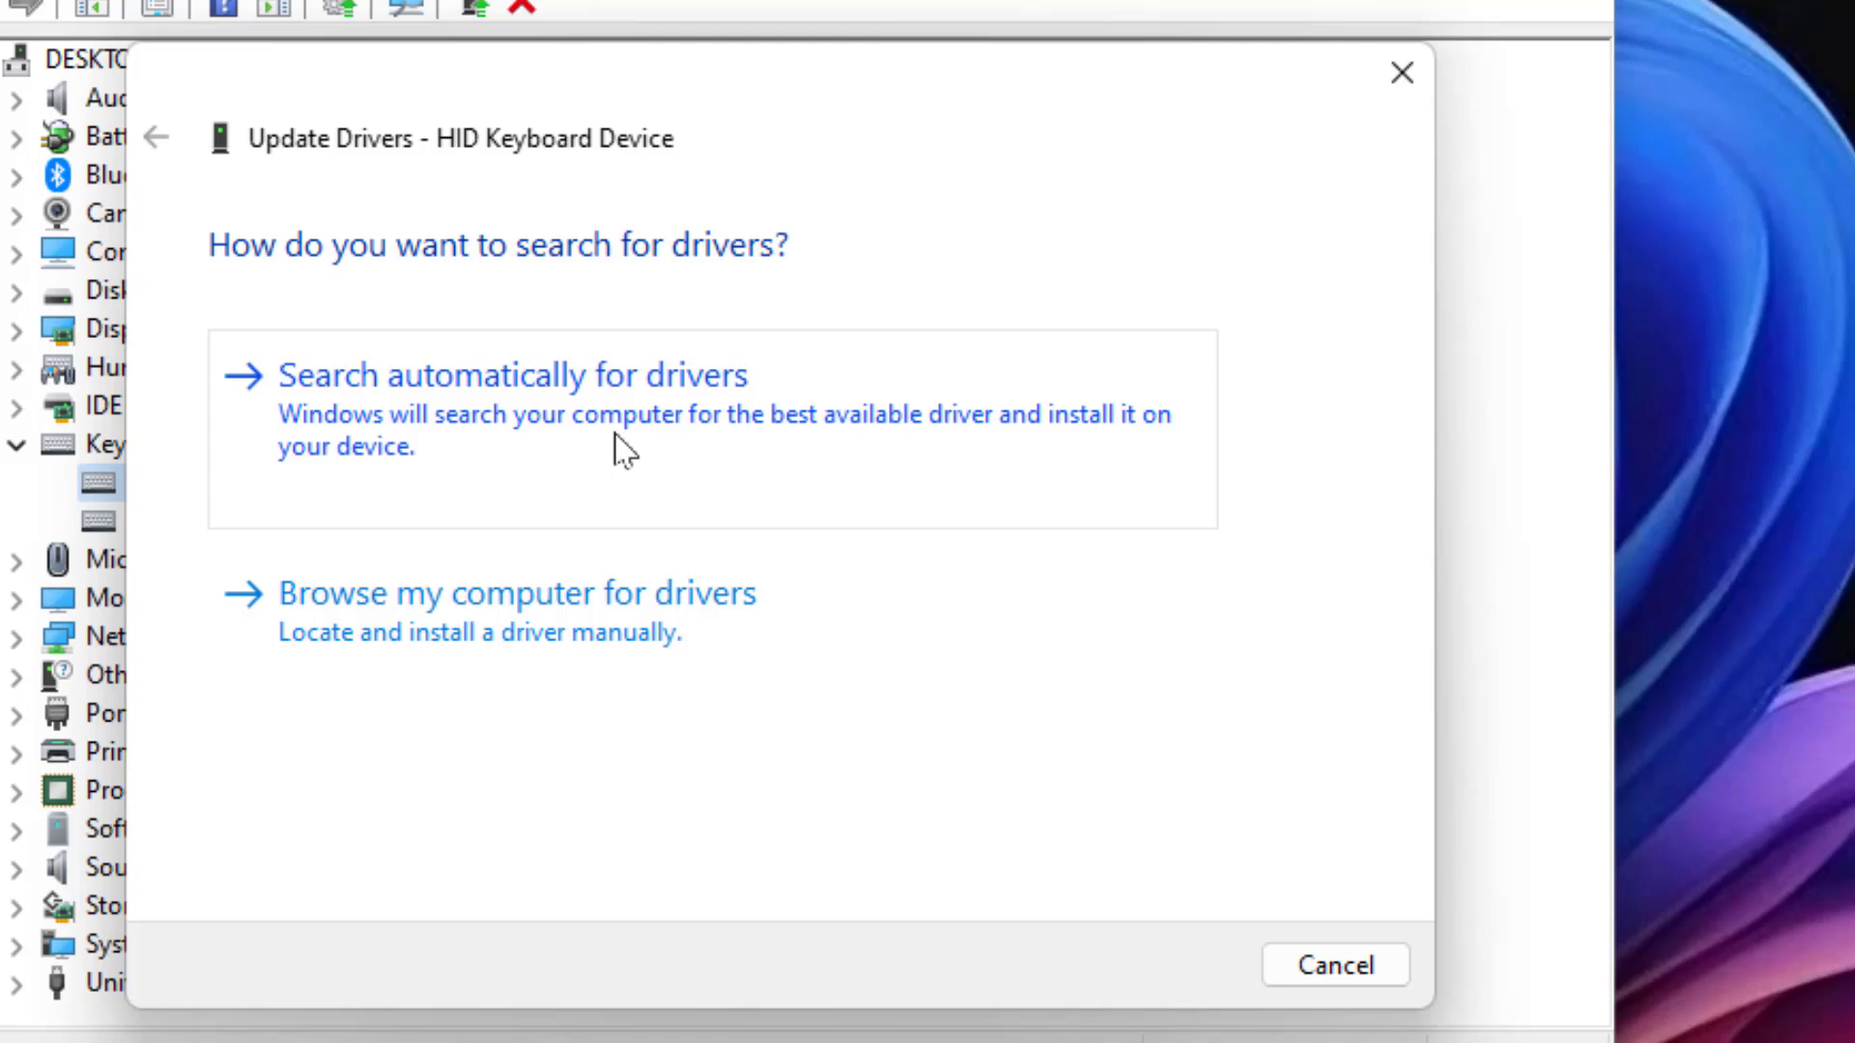
- Pick the HID Keyboard Device driver from the local compatible-drivers list, then close the wizard
left_click(452, 660)
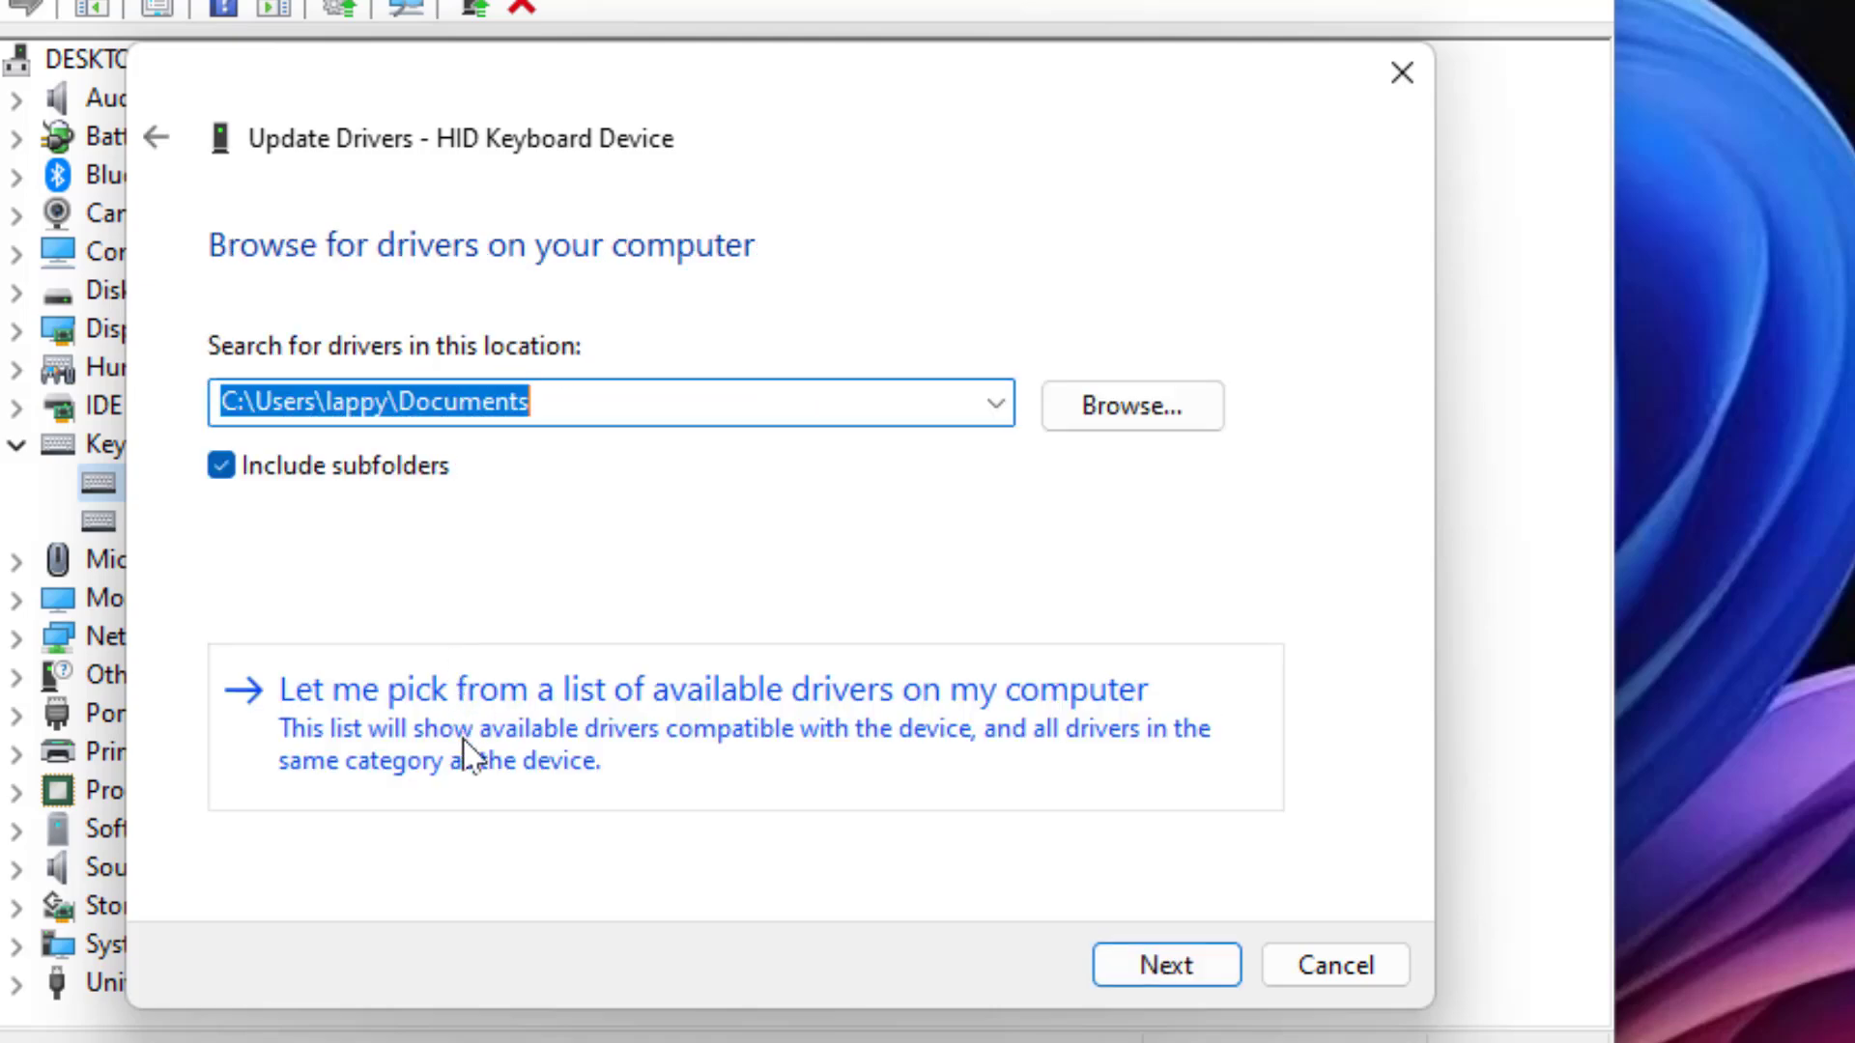
left_click(645, 720)
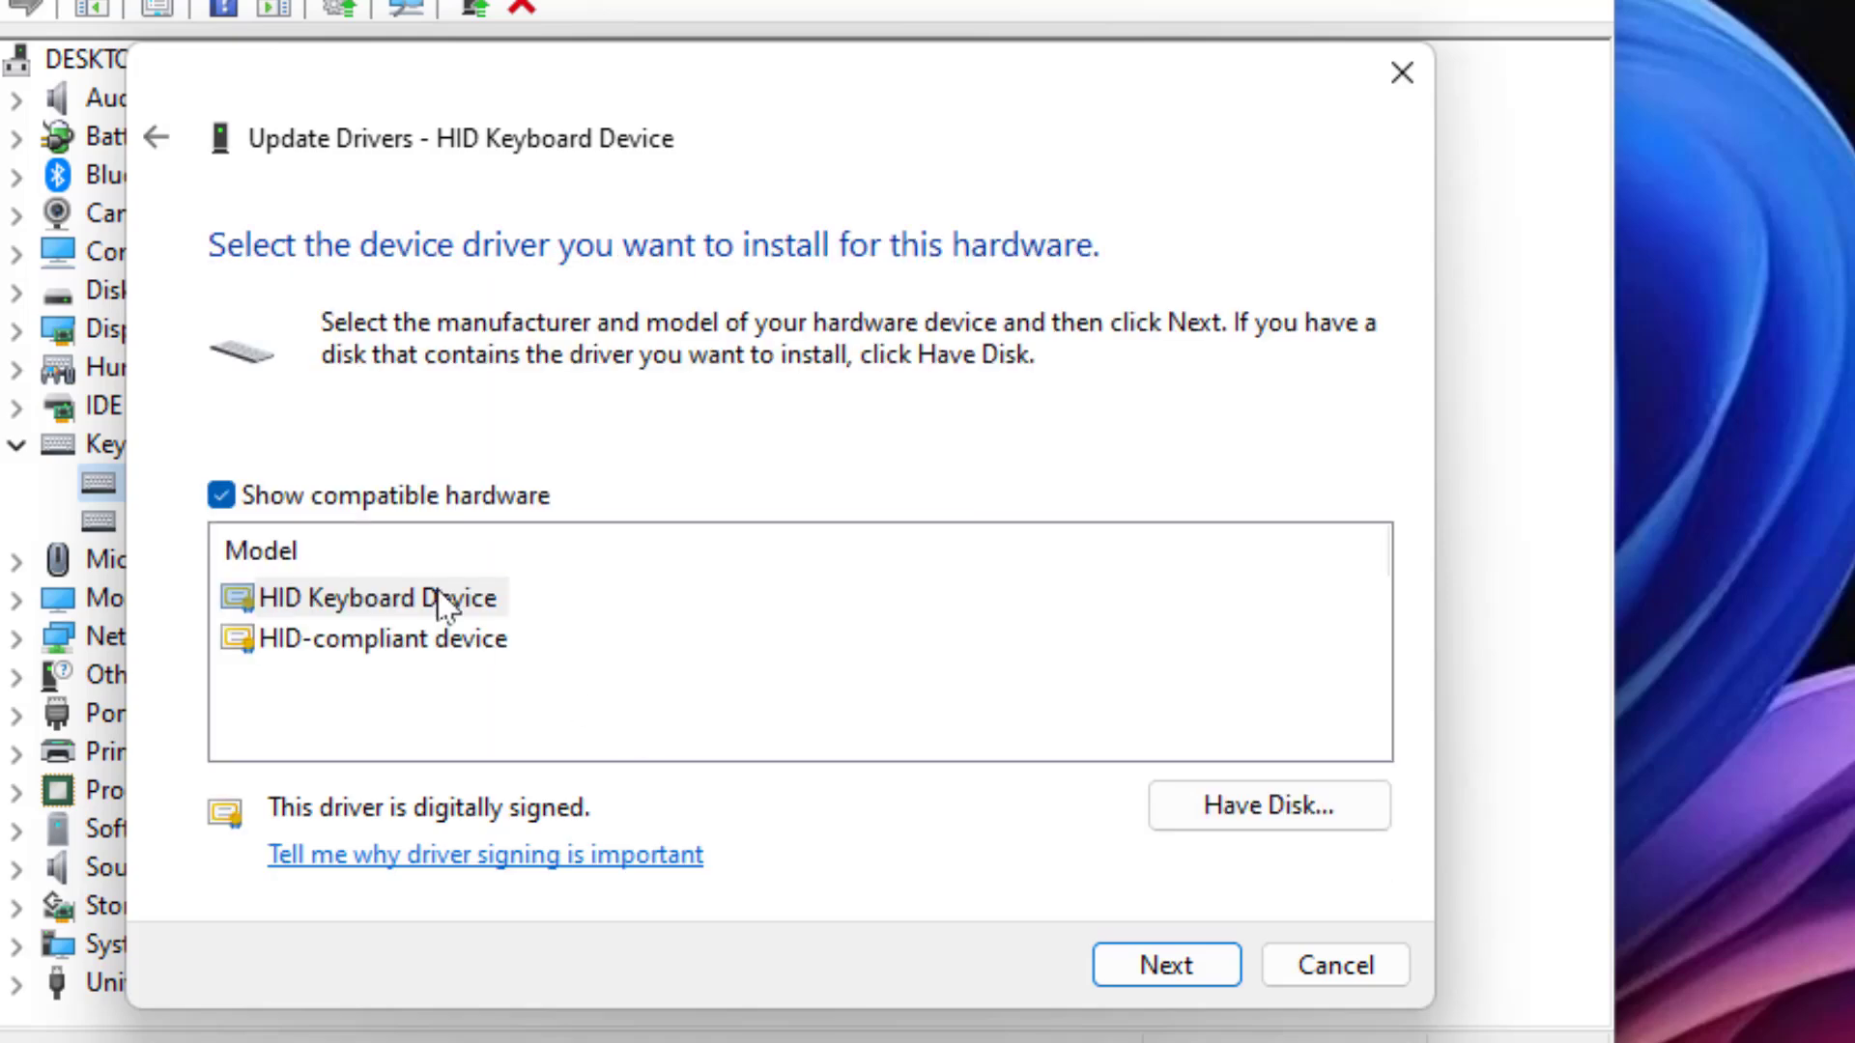
left_click(445, 603)
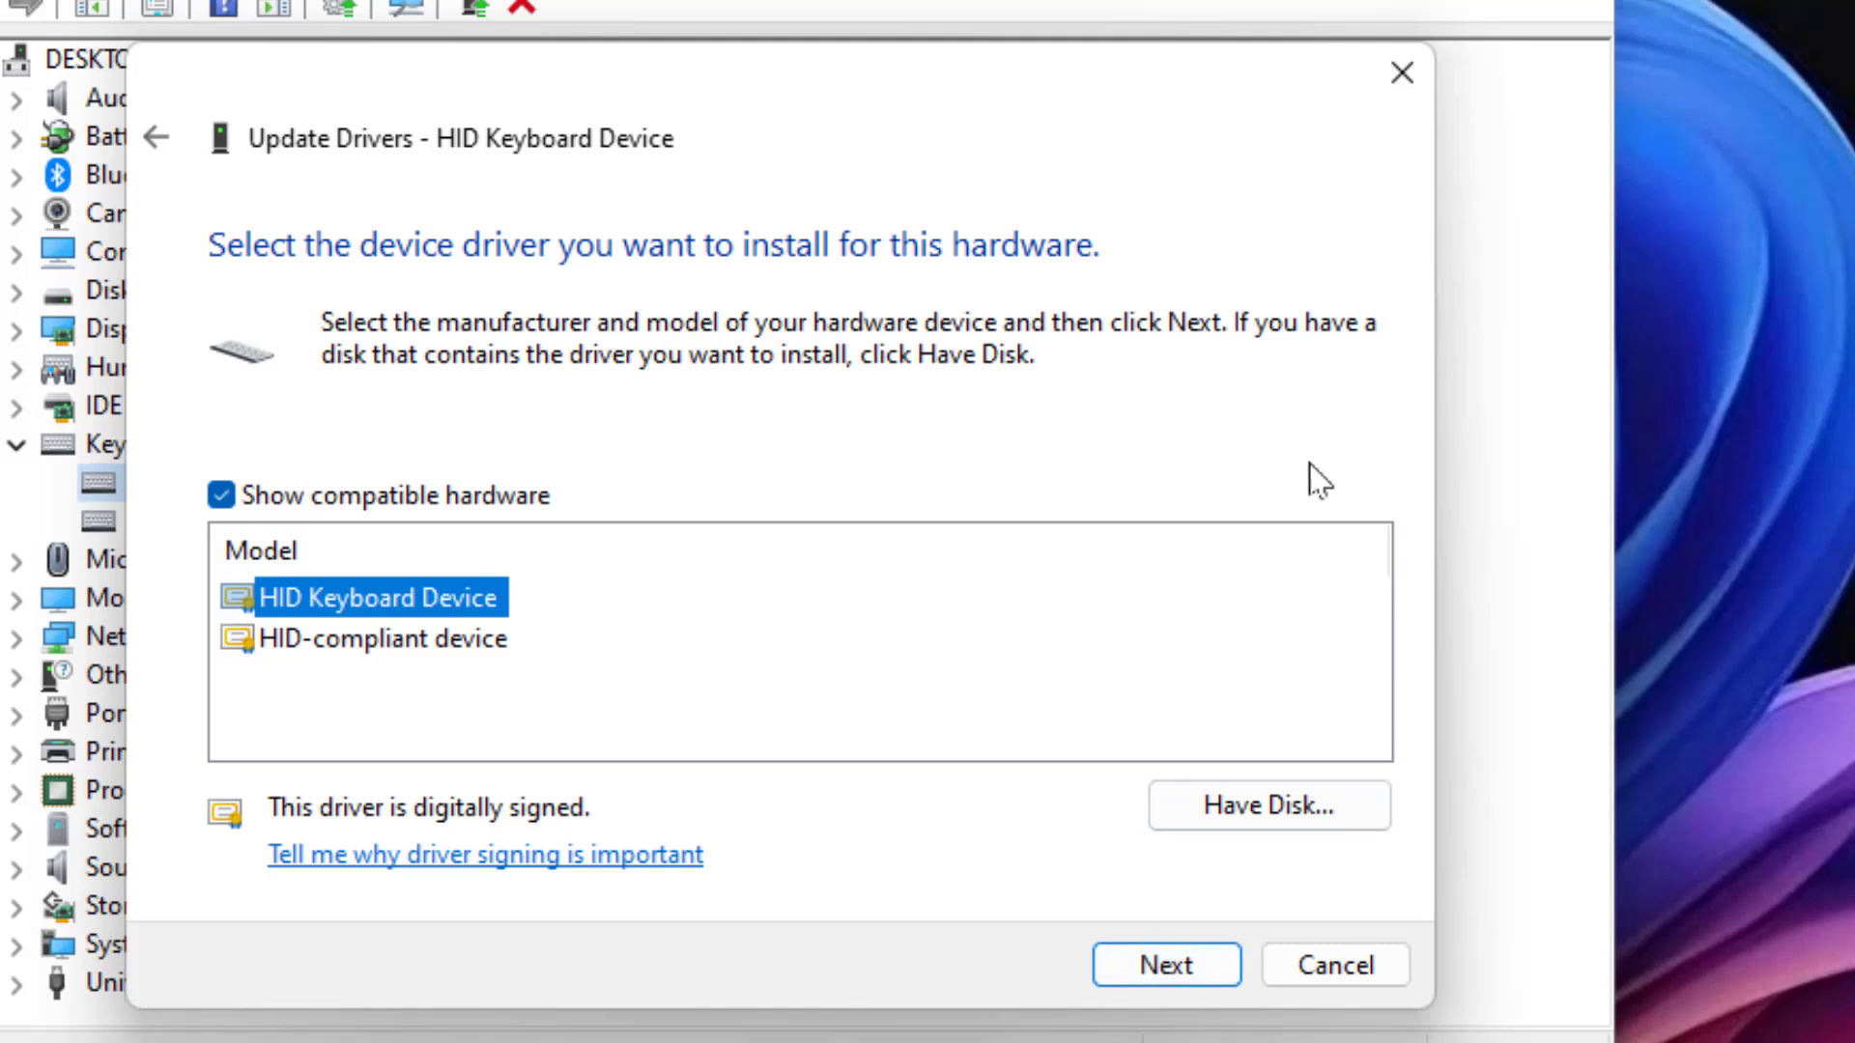
left_click(1399, 65)
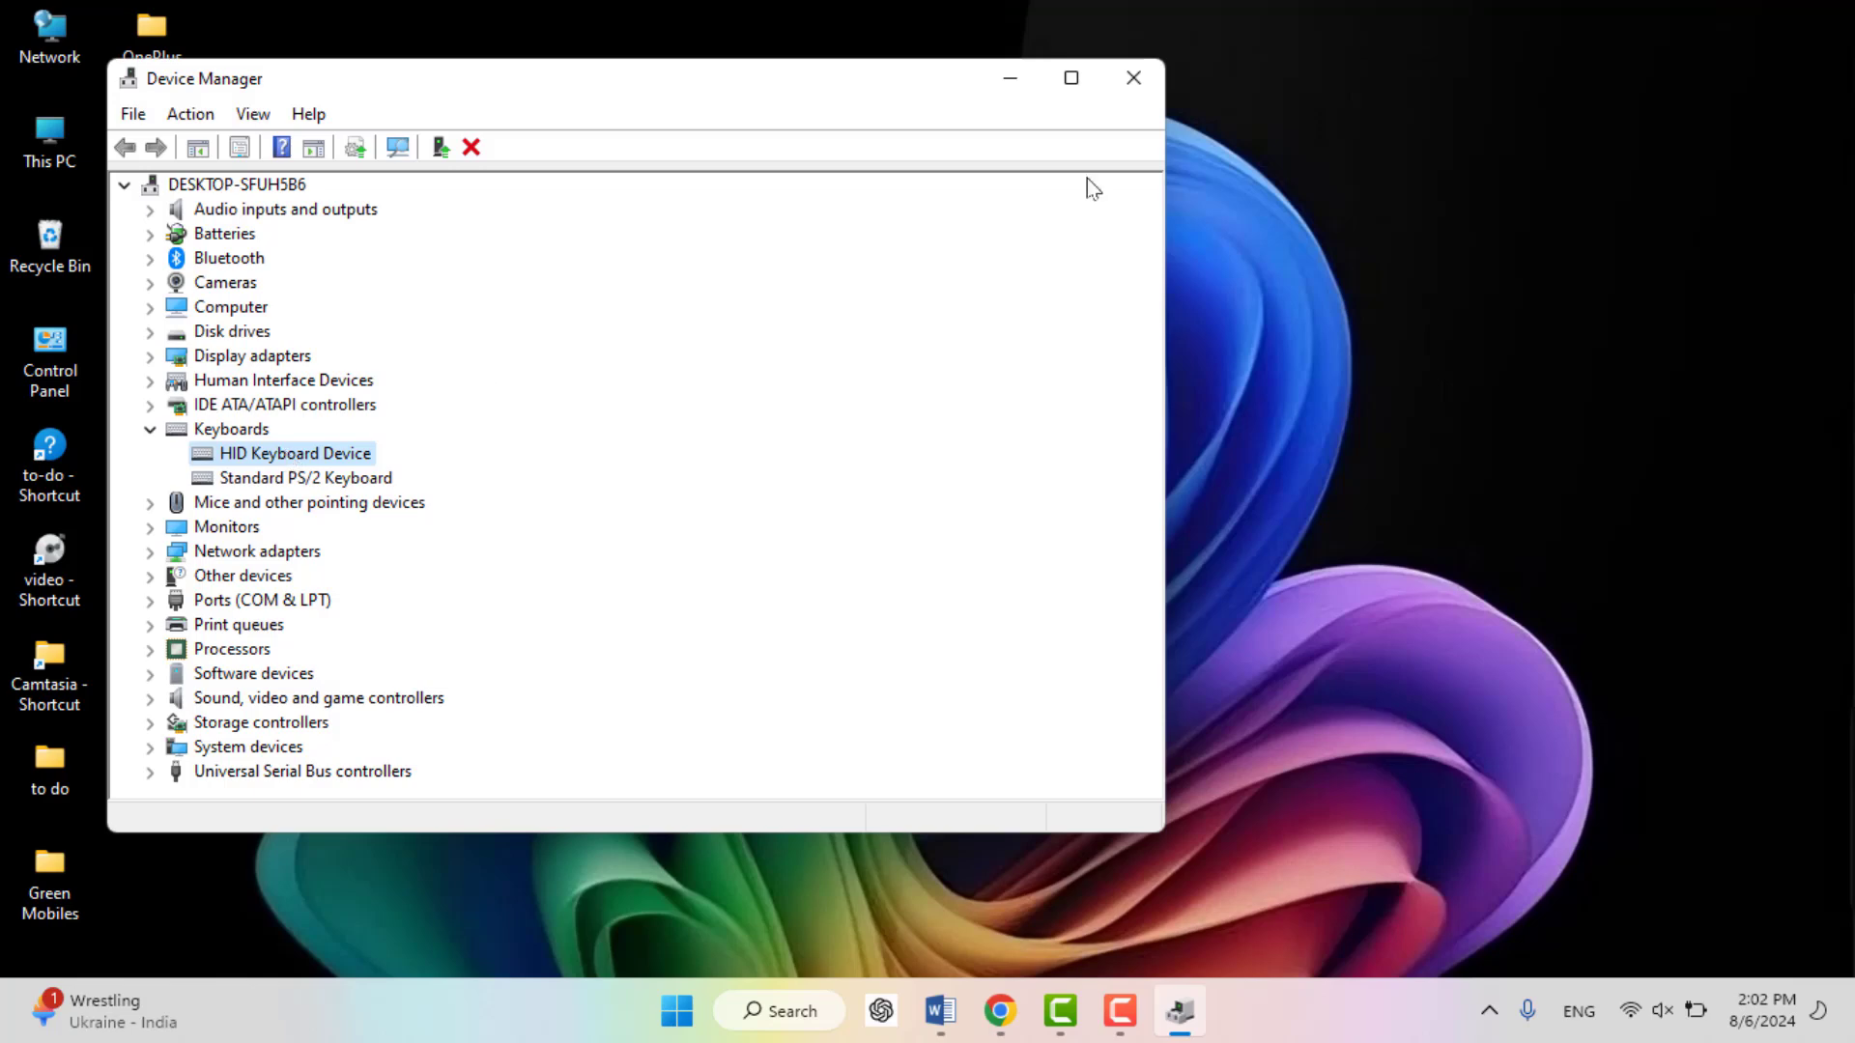
- Close Device Manager and launch Command Prompt via Run with cmd
left_click(1140, 80)
key("super+r")
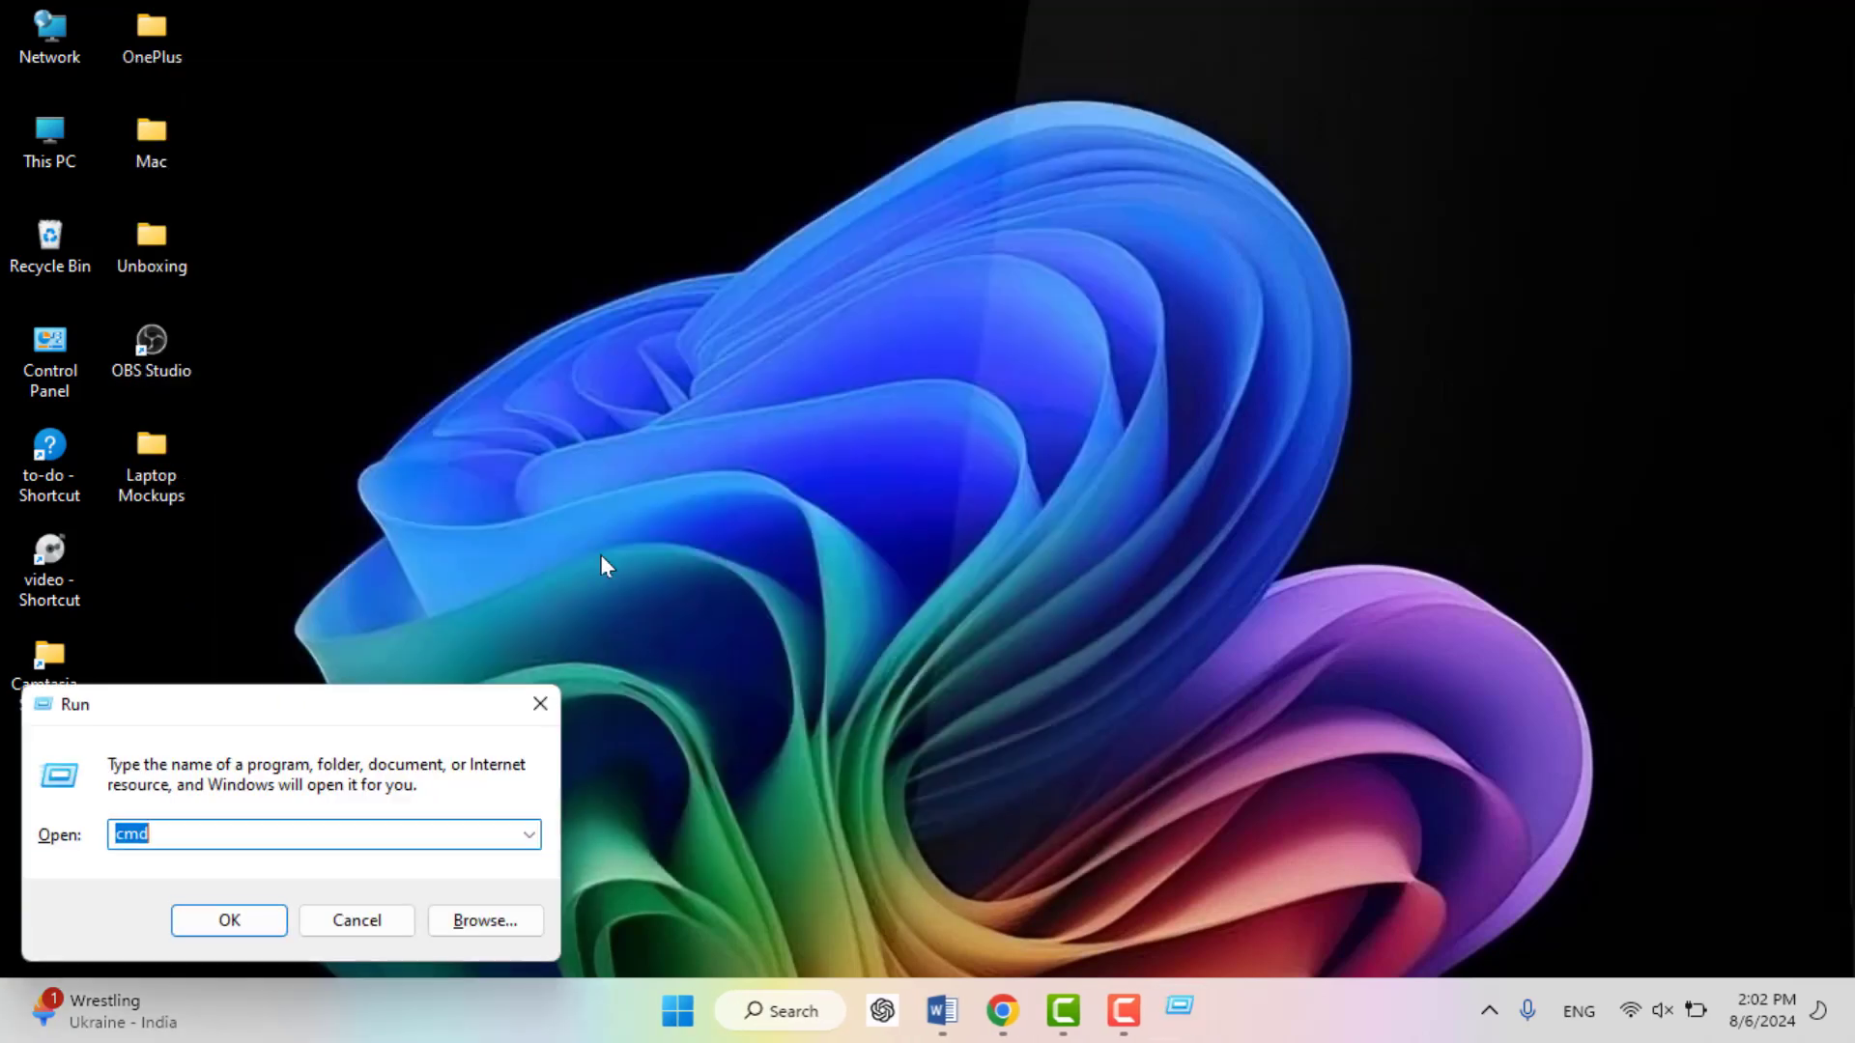
left_click(224, 830)
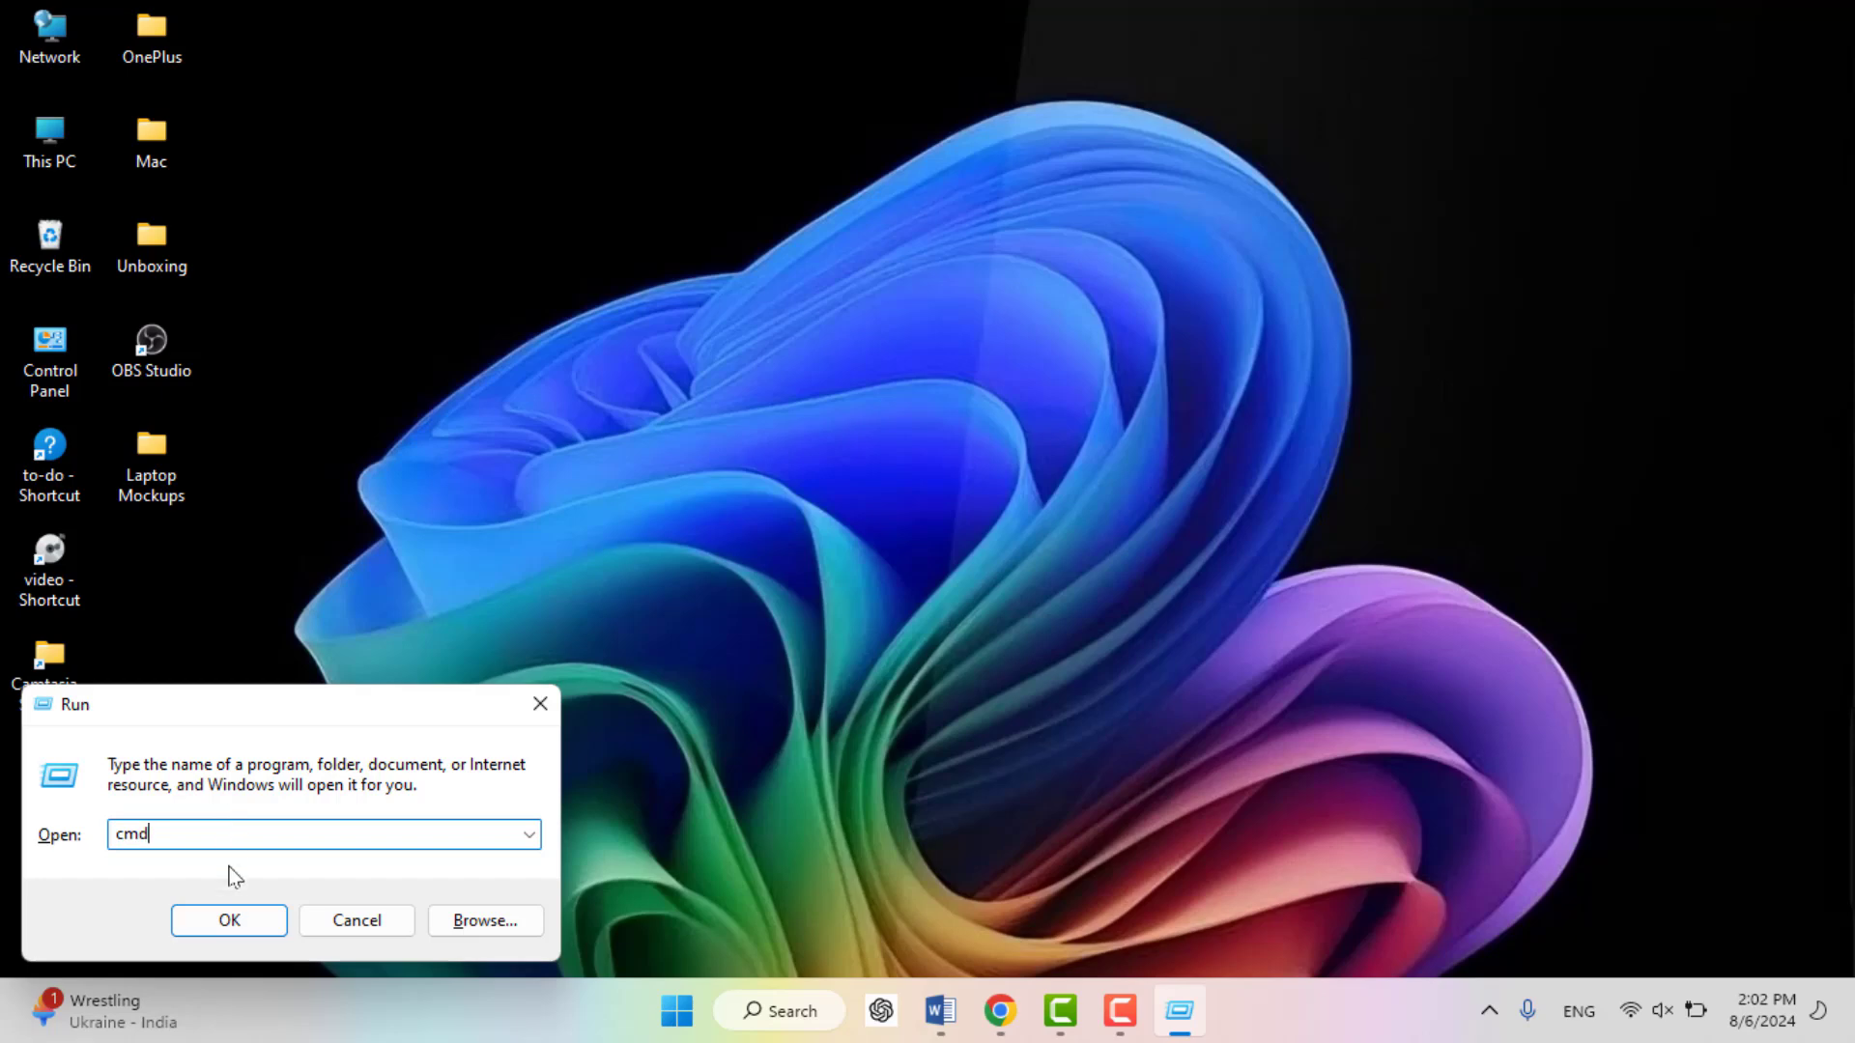
left_click(233, 914)
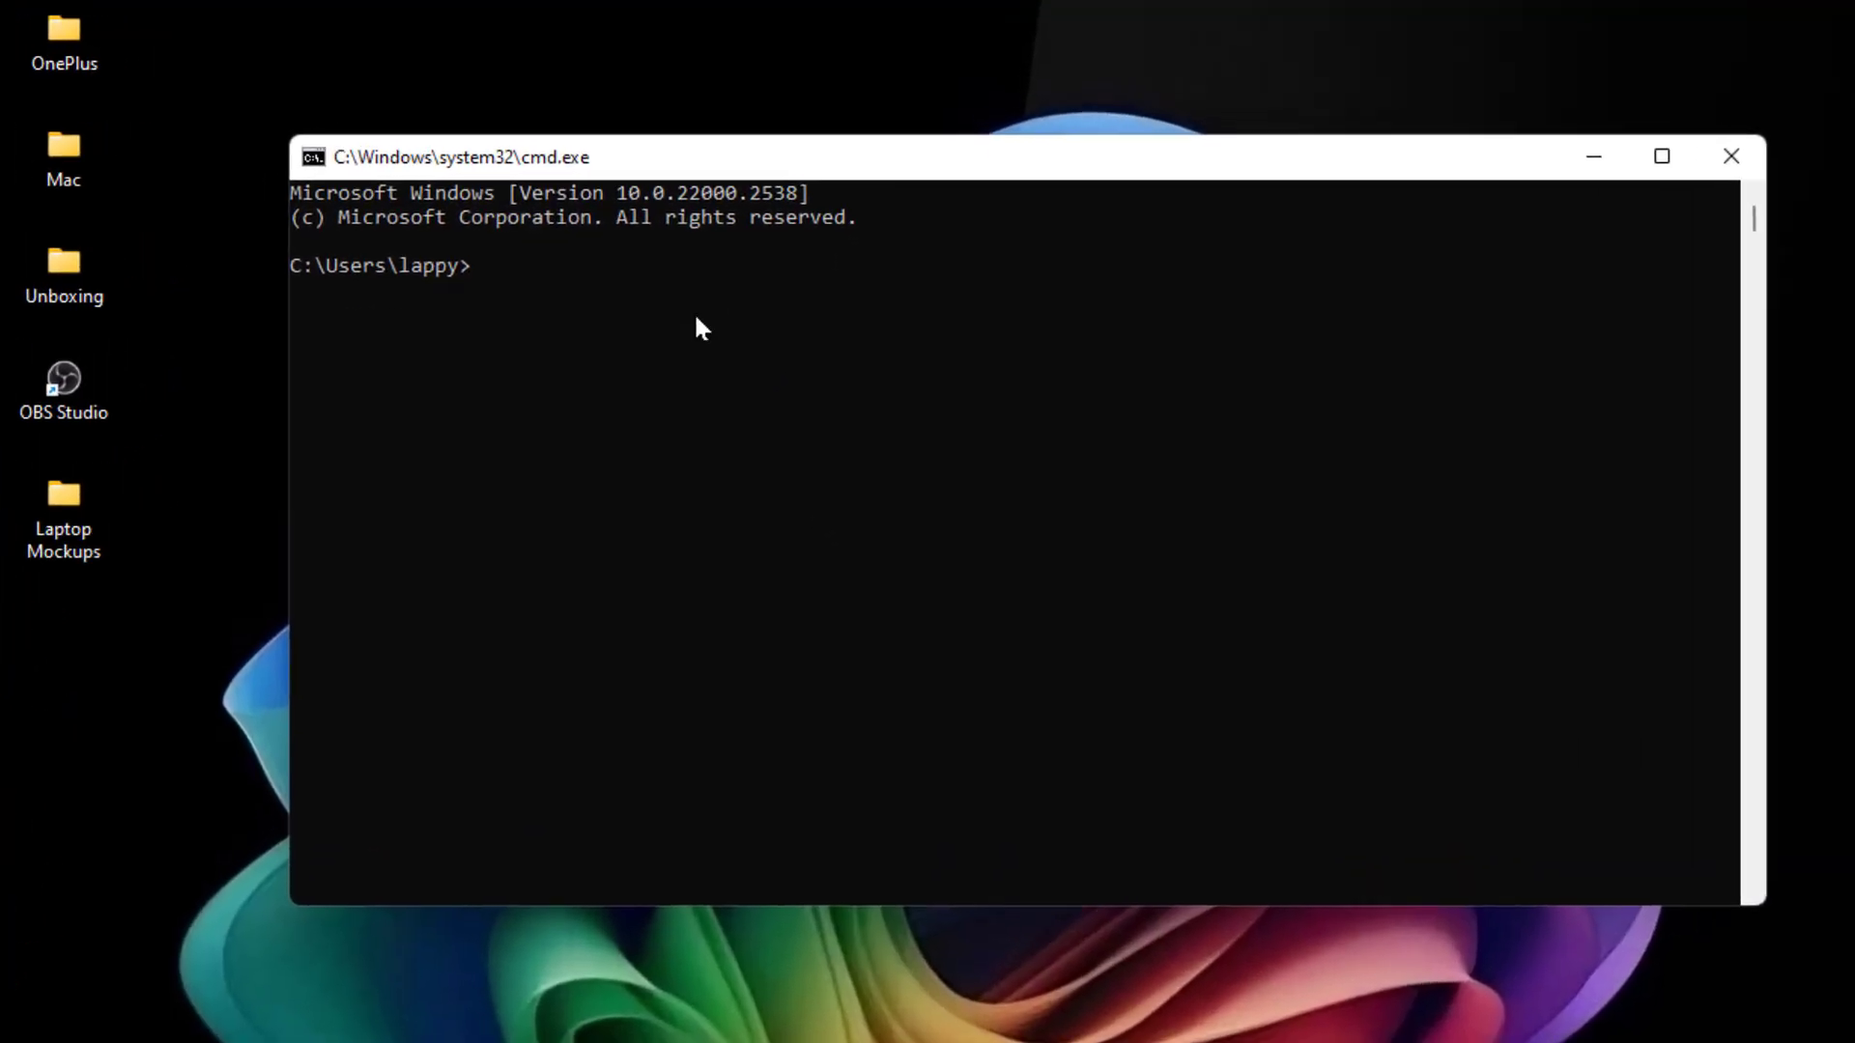
type("msdt.exe -id DeviceDiagnostic")
- Run msdt.exe -id DeviceDiagnostic to bring up the Hardware and Devices troubleshooter
key("Return")
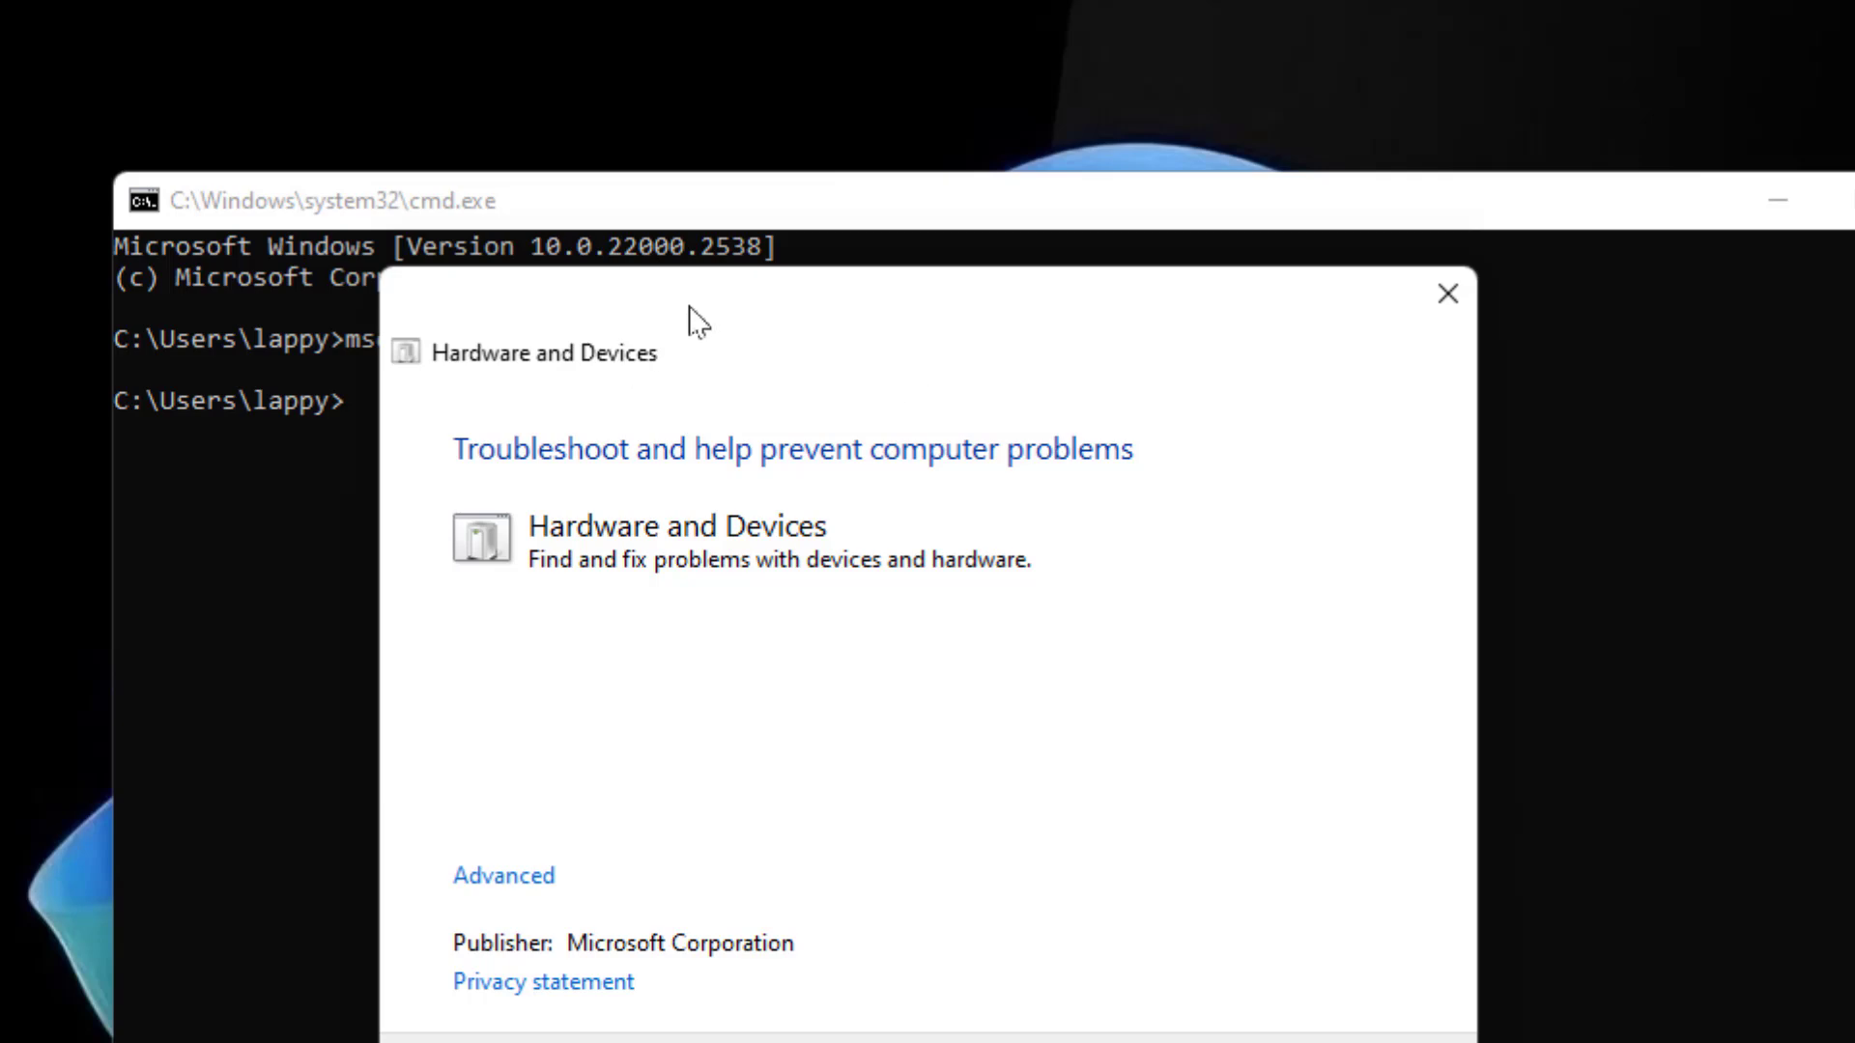
left_click_drag(690, 319, 838, 302)
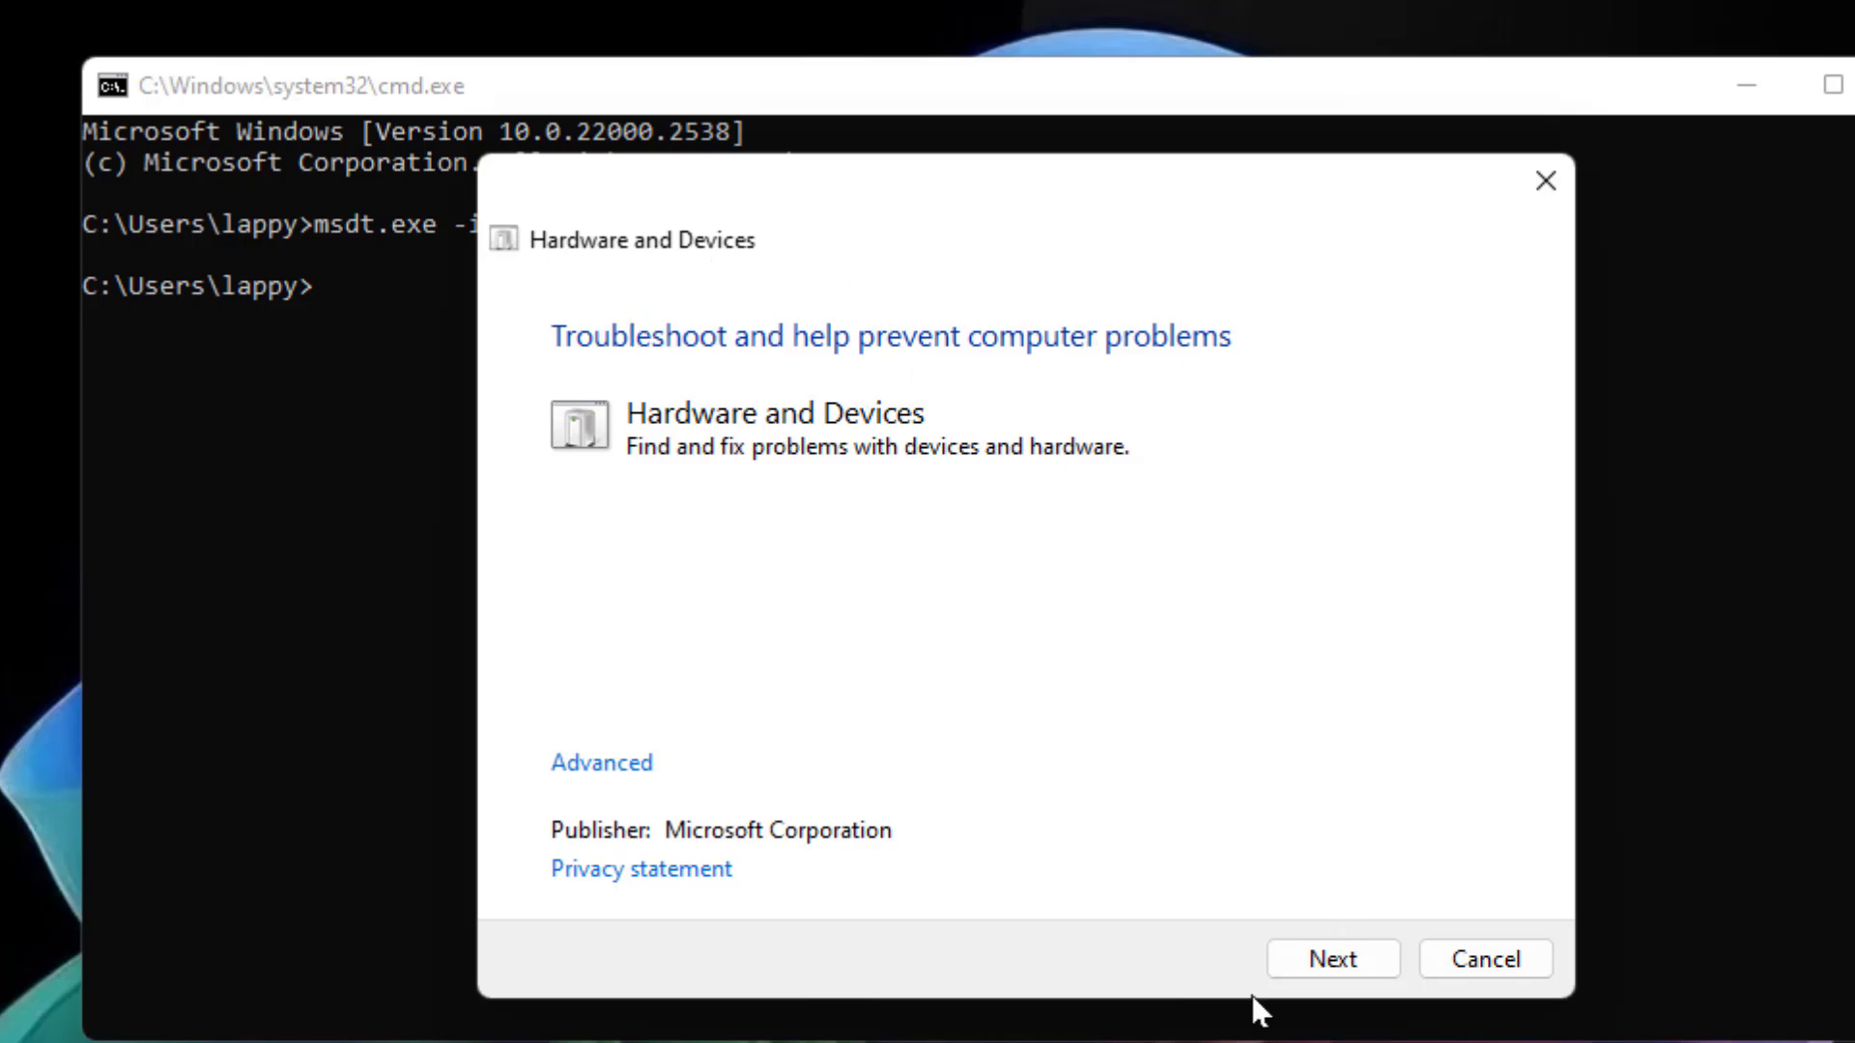
- Proceed with Next so the troubleshooter begins detecting hardware problems
left_click(1311, 962)
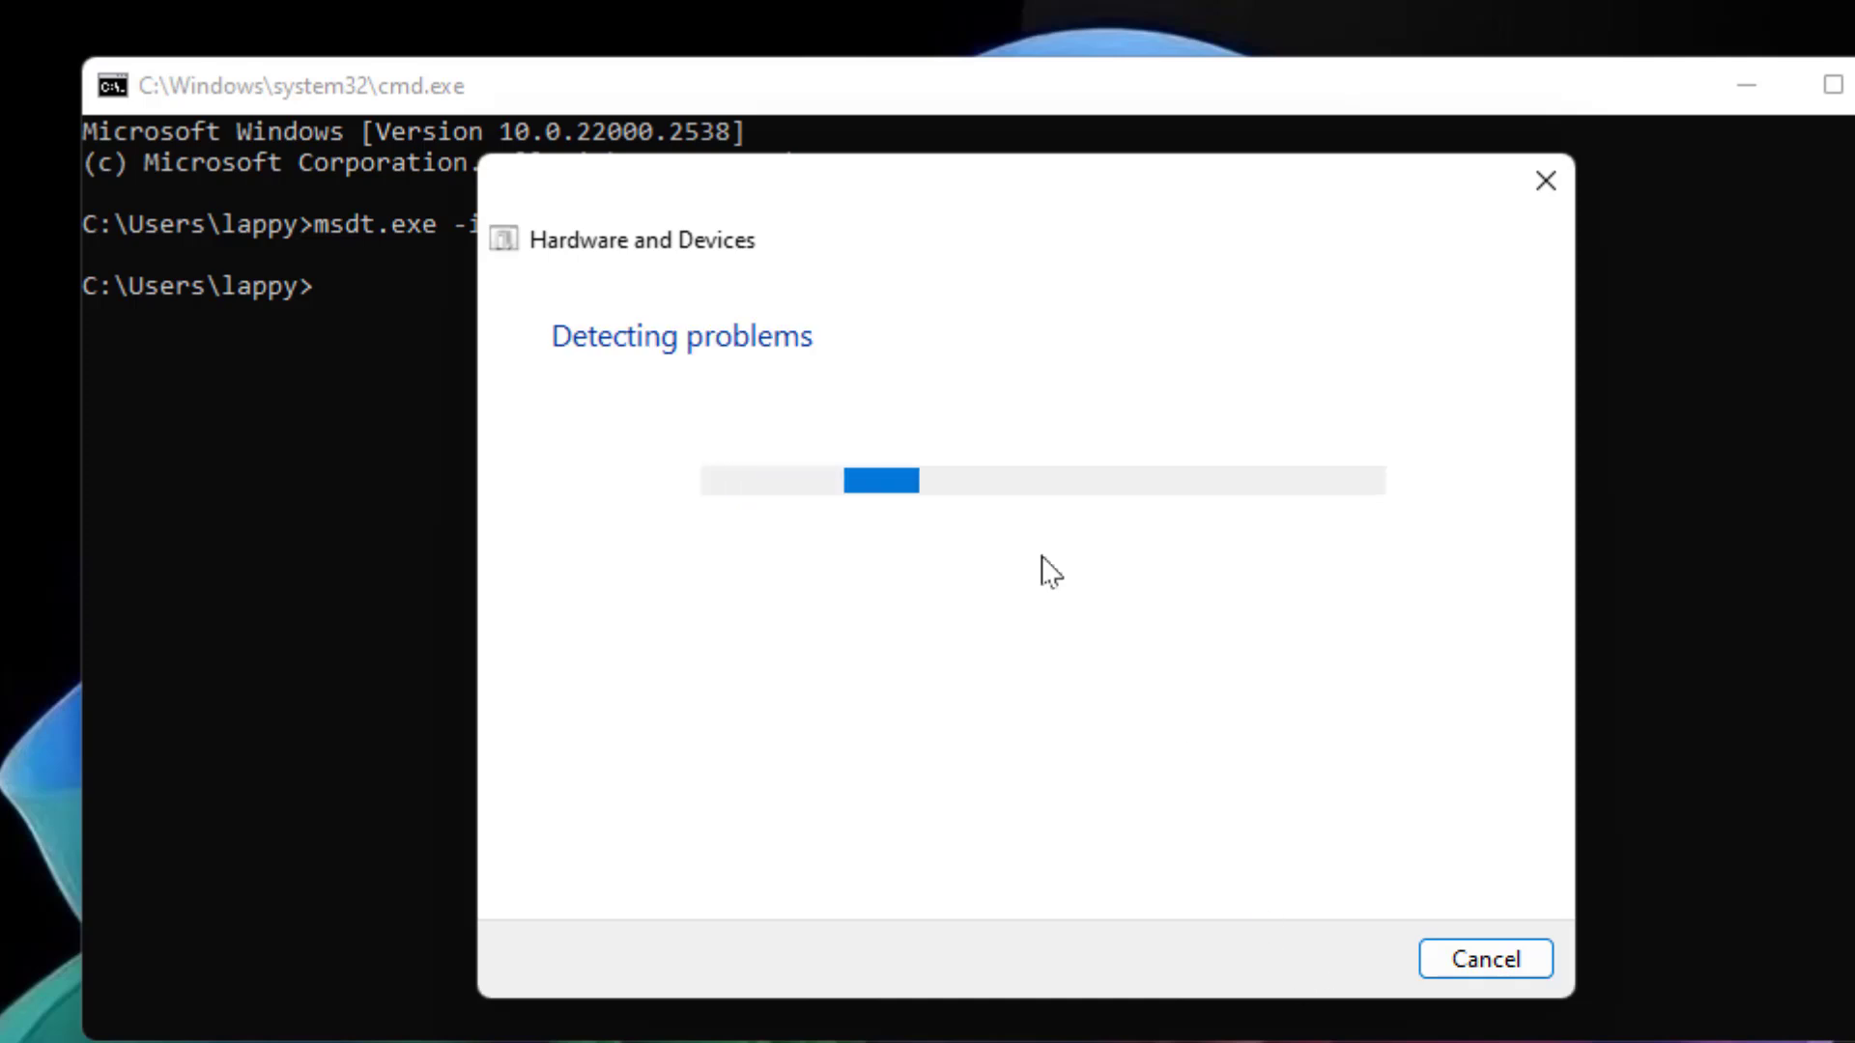